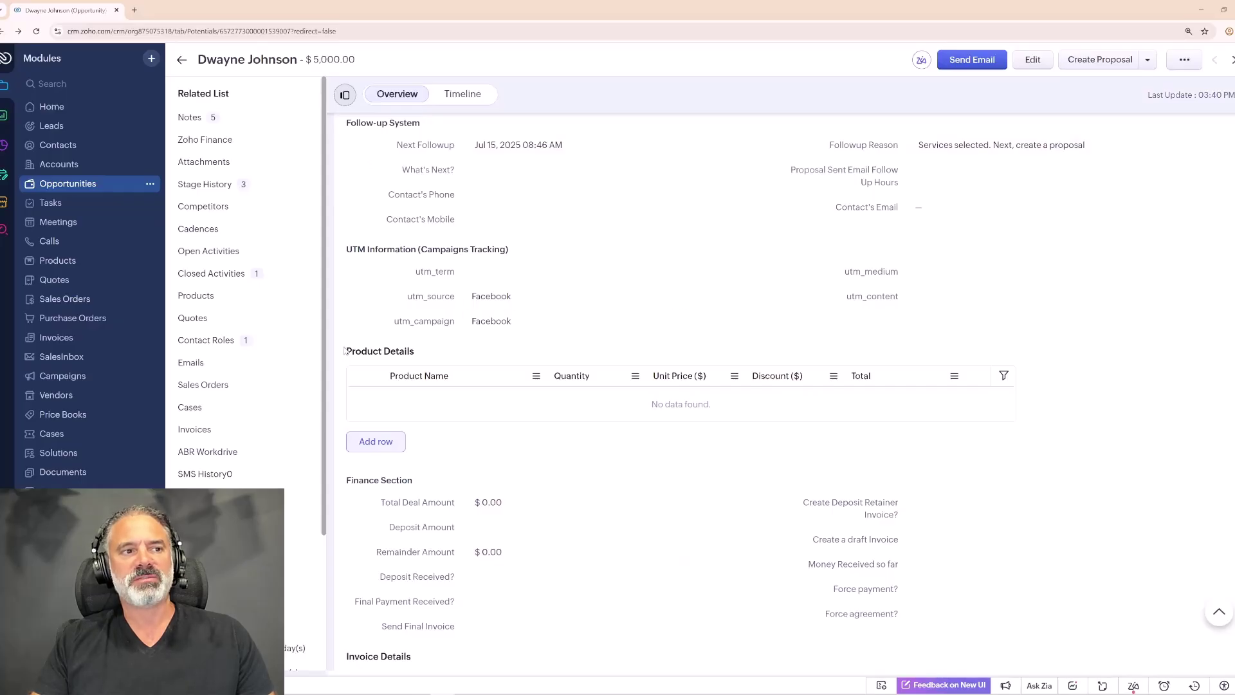
Step: Highlight and then deselect the Product Details heading
left_click_drag(345, 352, 444, 360)
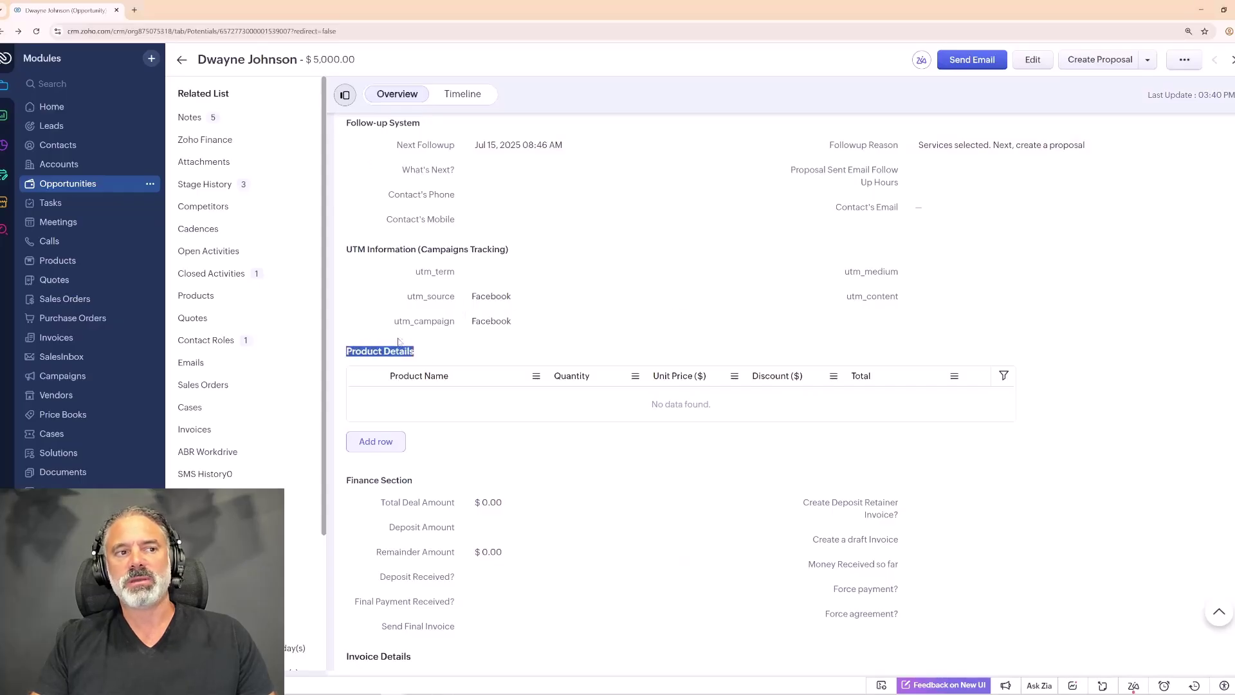
left_click(451, 348)
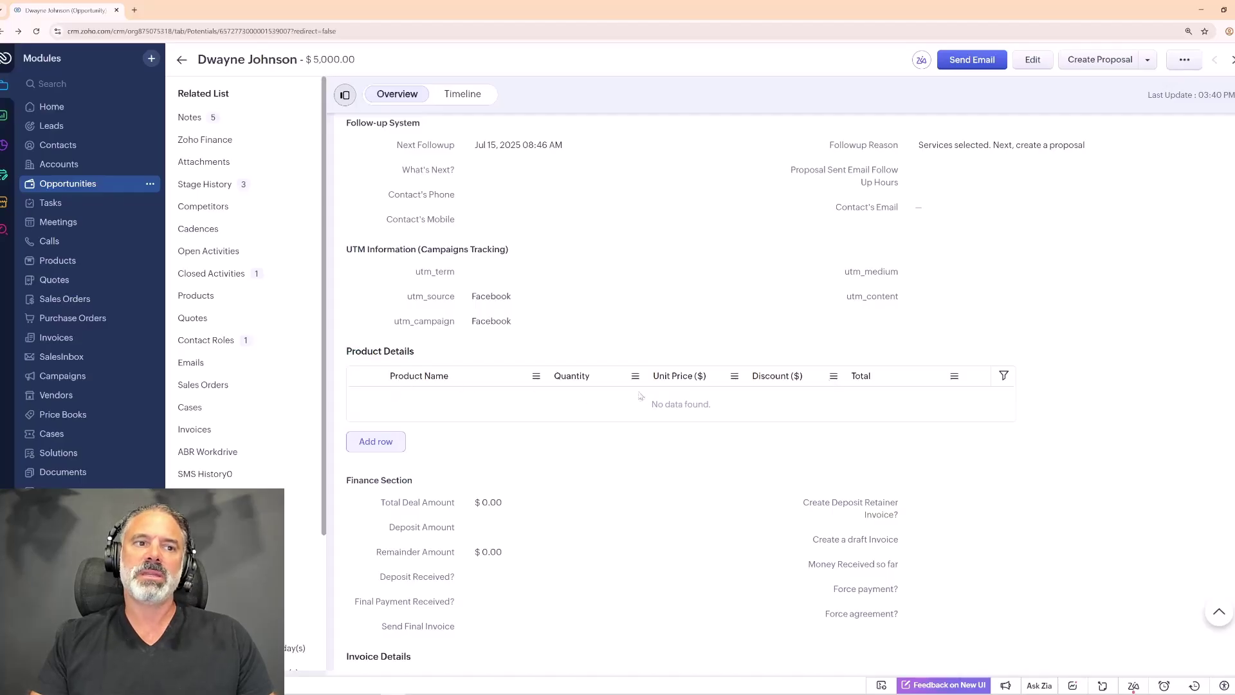
mouse_move(574, 296)
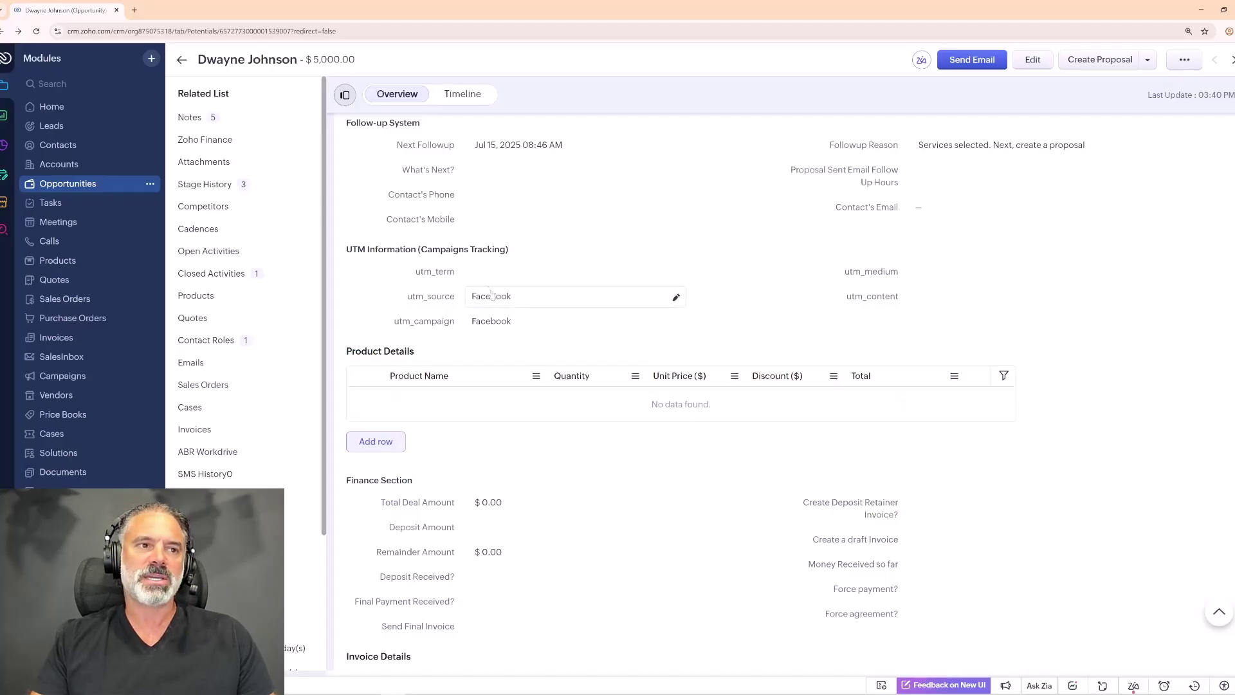
scroll(444, 251, "up", 2)
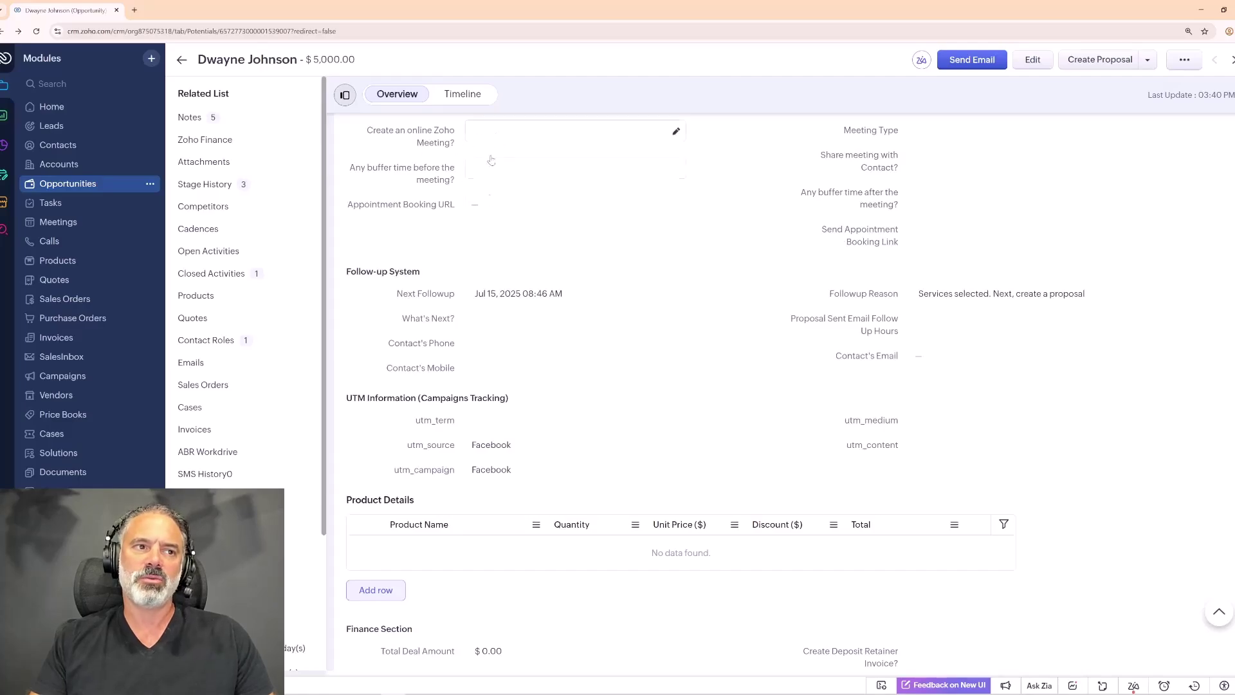
scroll(533, 381, "down", 2)
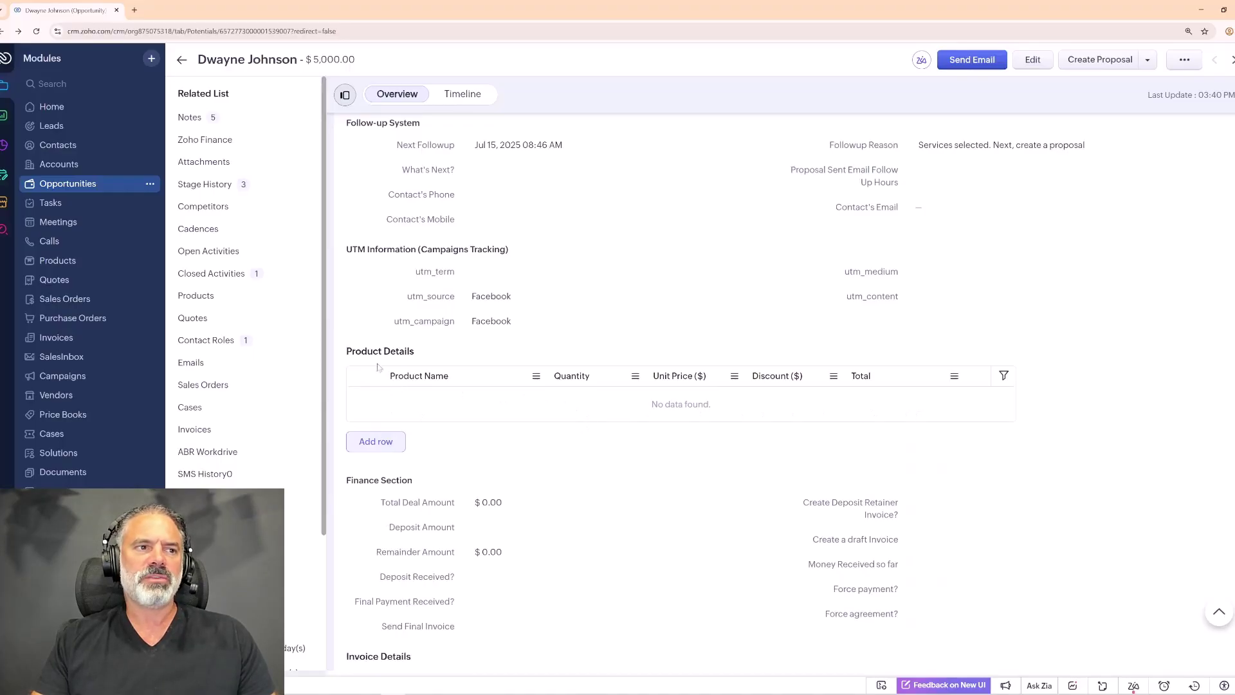
left_click_drag(348, 352, 410, 360)
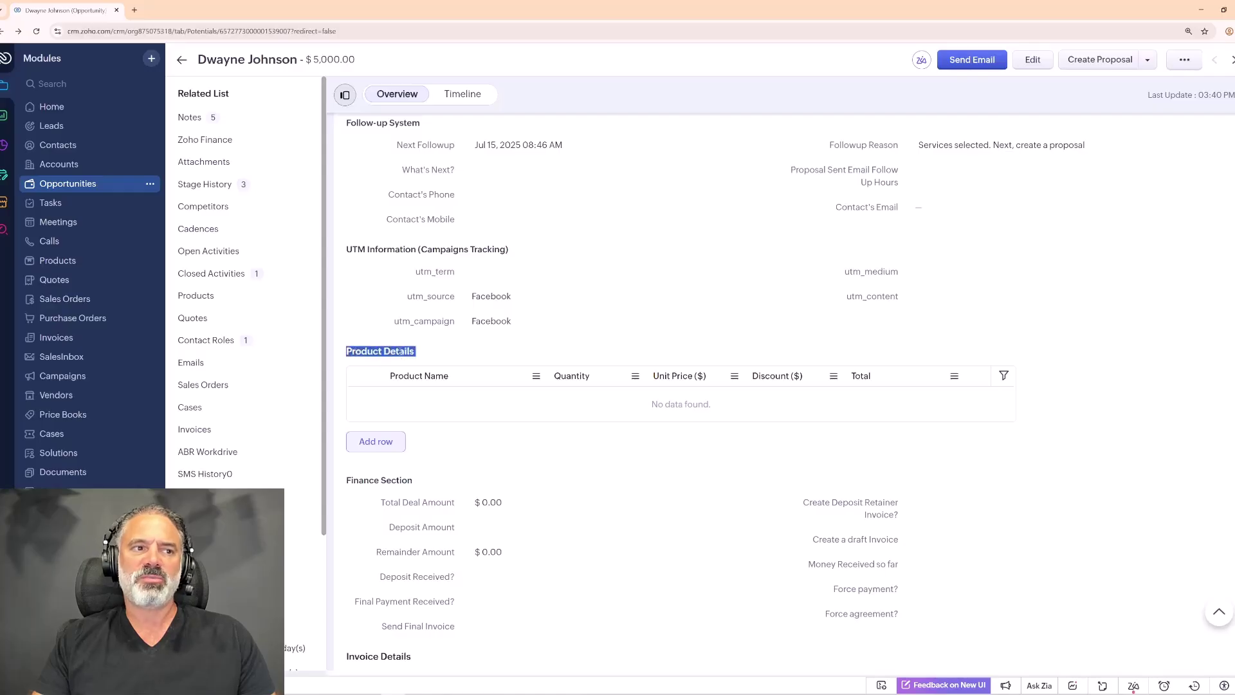
double_click(399, 351)
triple_click(399, 352)
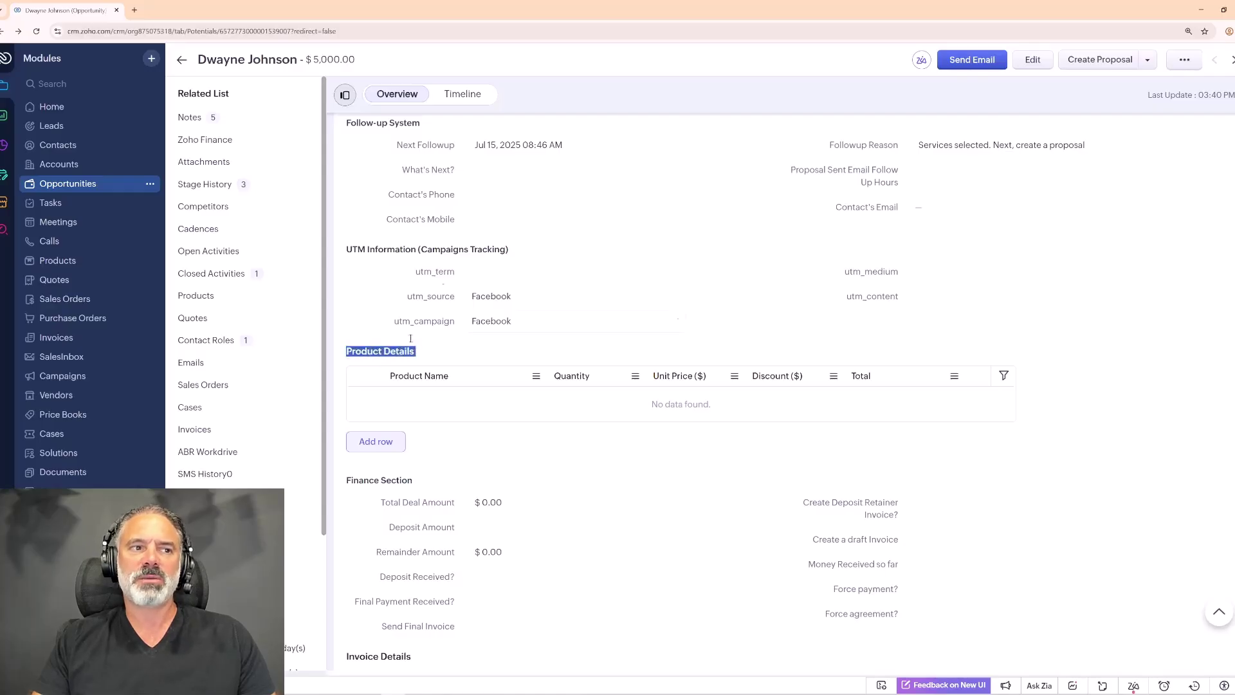
left_click(388, 345)
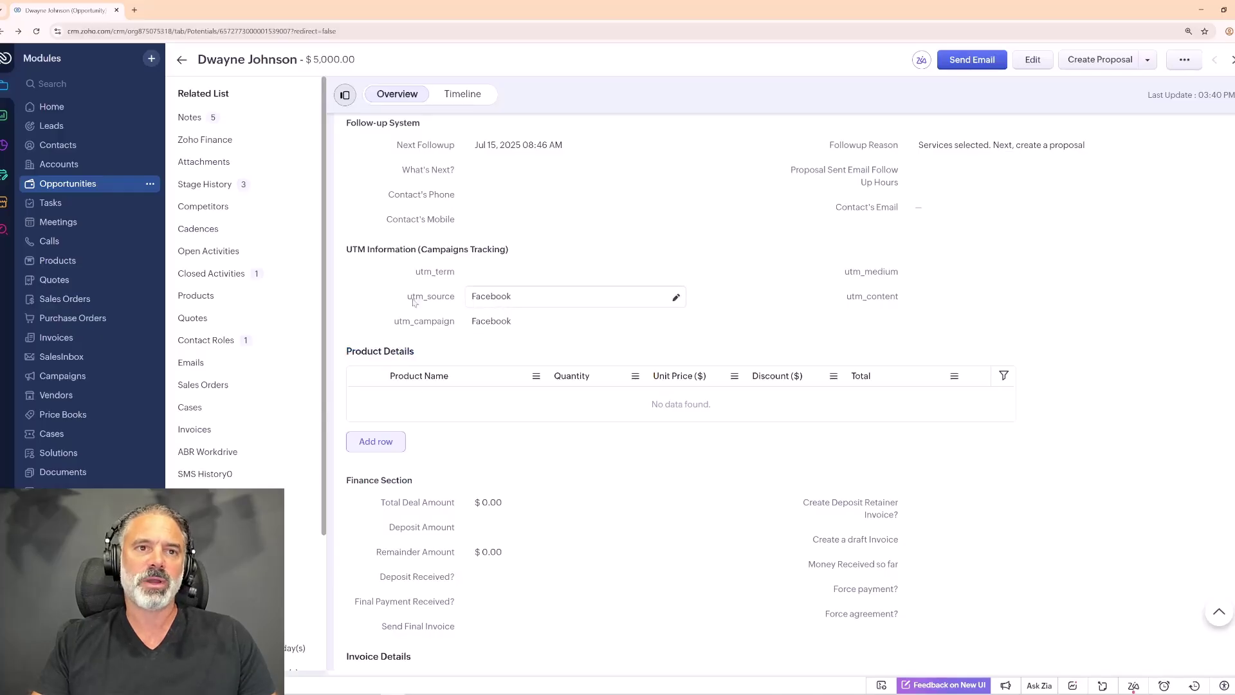
Step: Add a Custom Wall Graphics row with quantity 50 and save it
left_click(377, 442)
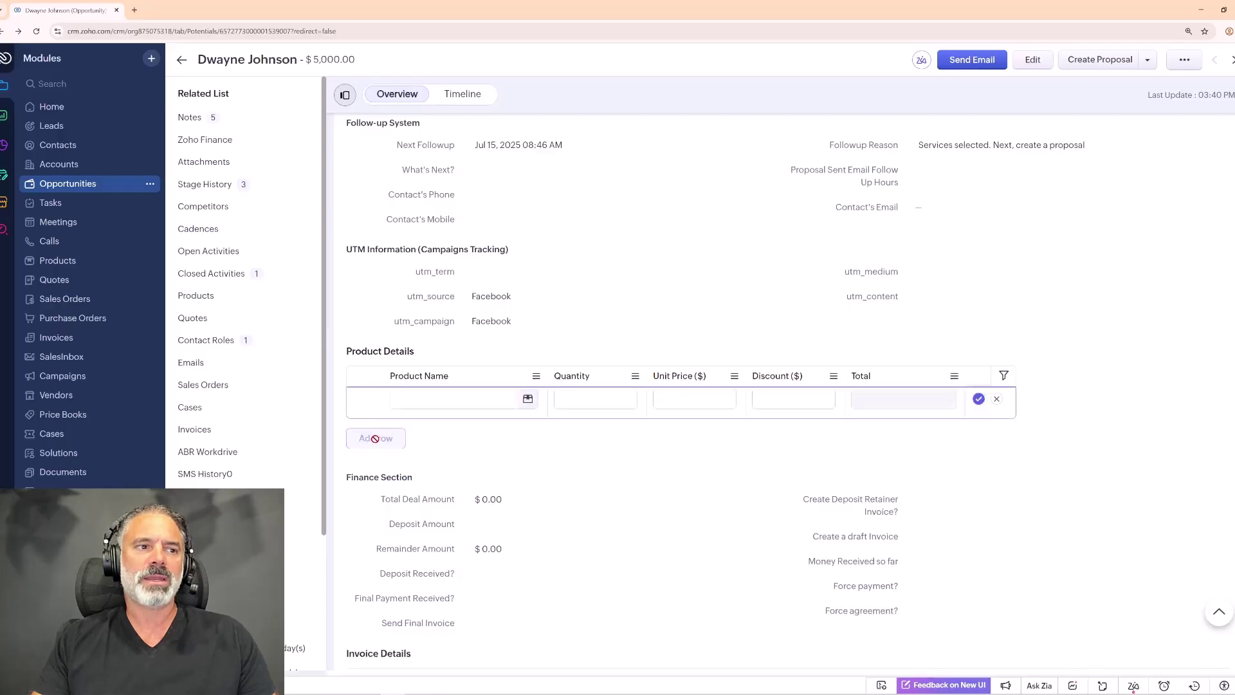
left_click(528, 401)
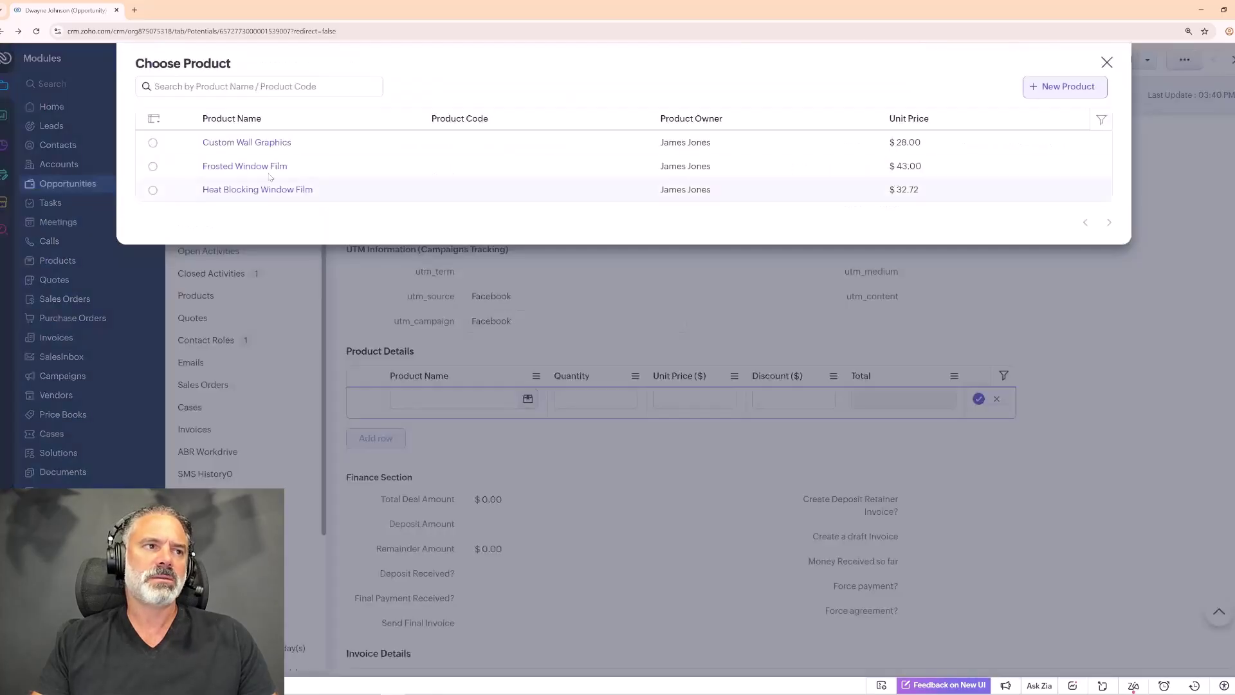
left_click(234, 142)
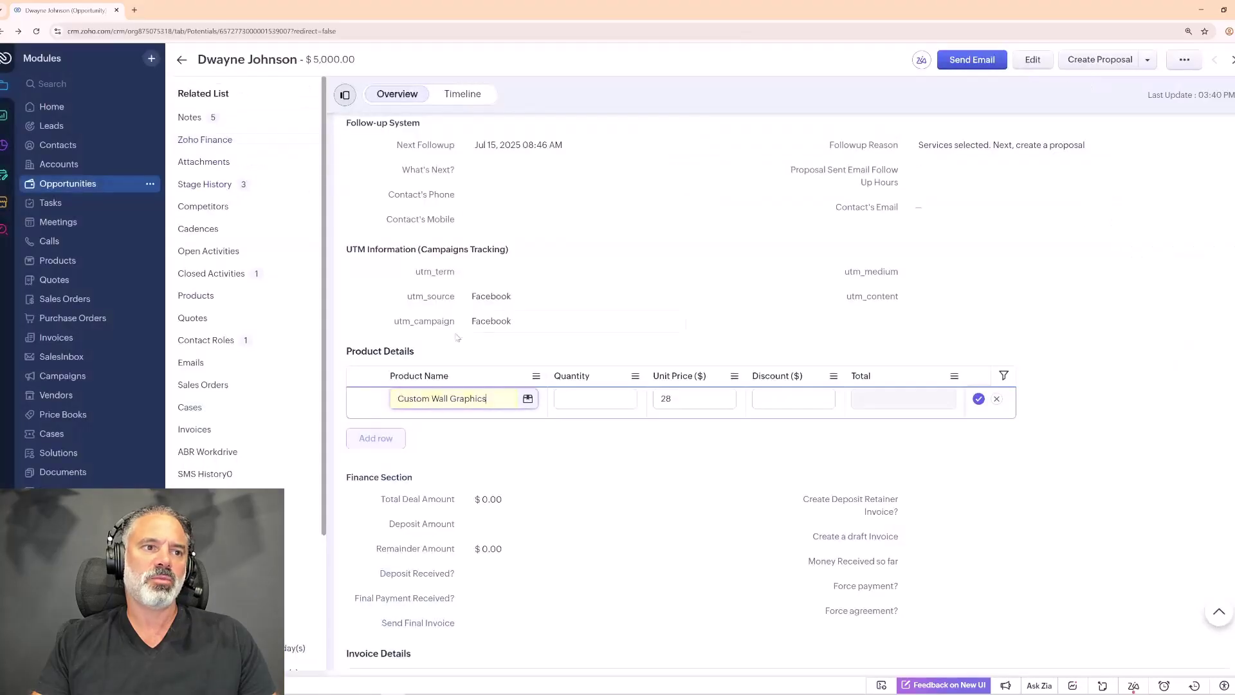
left_click(584, 397)
type("50")
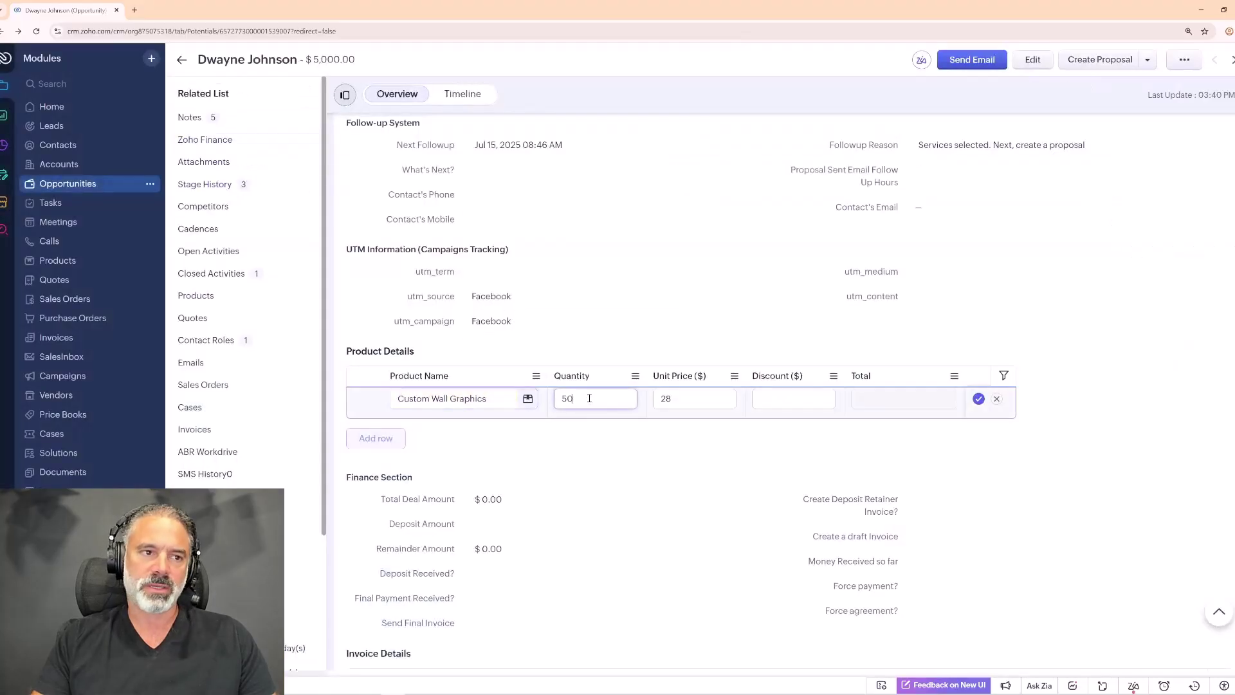
key("Tab")
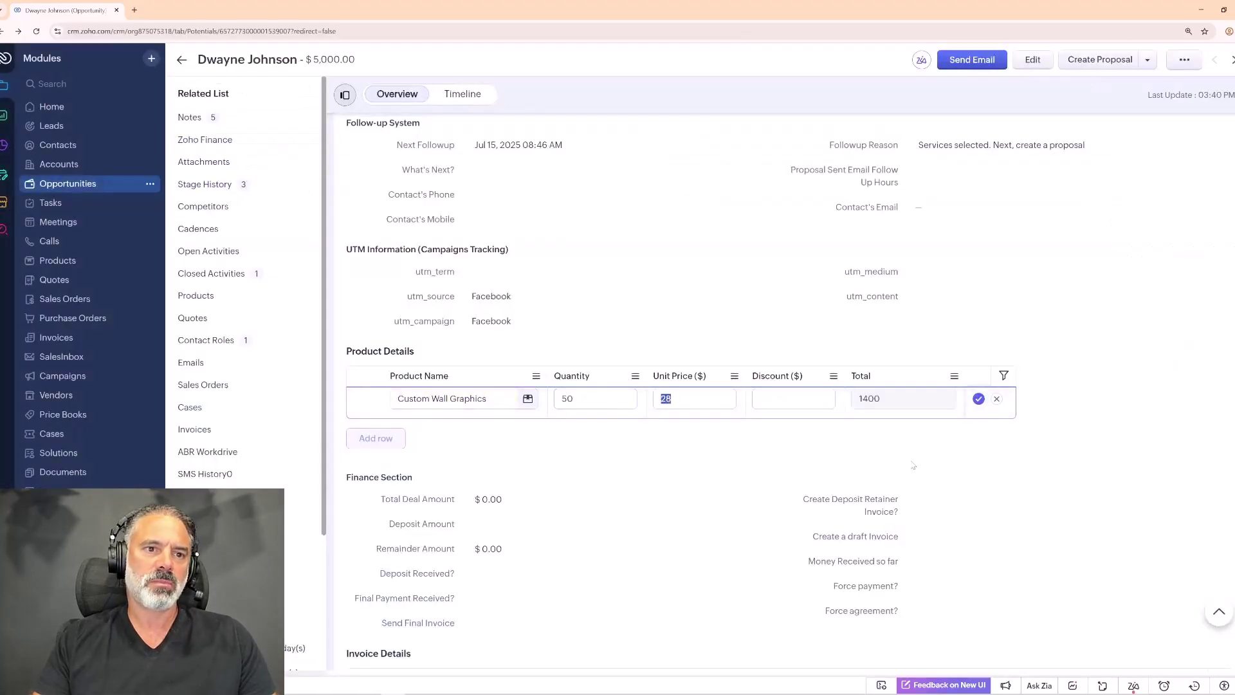
left_click(979, 400)
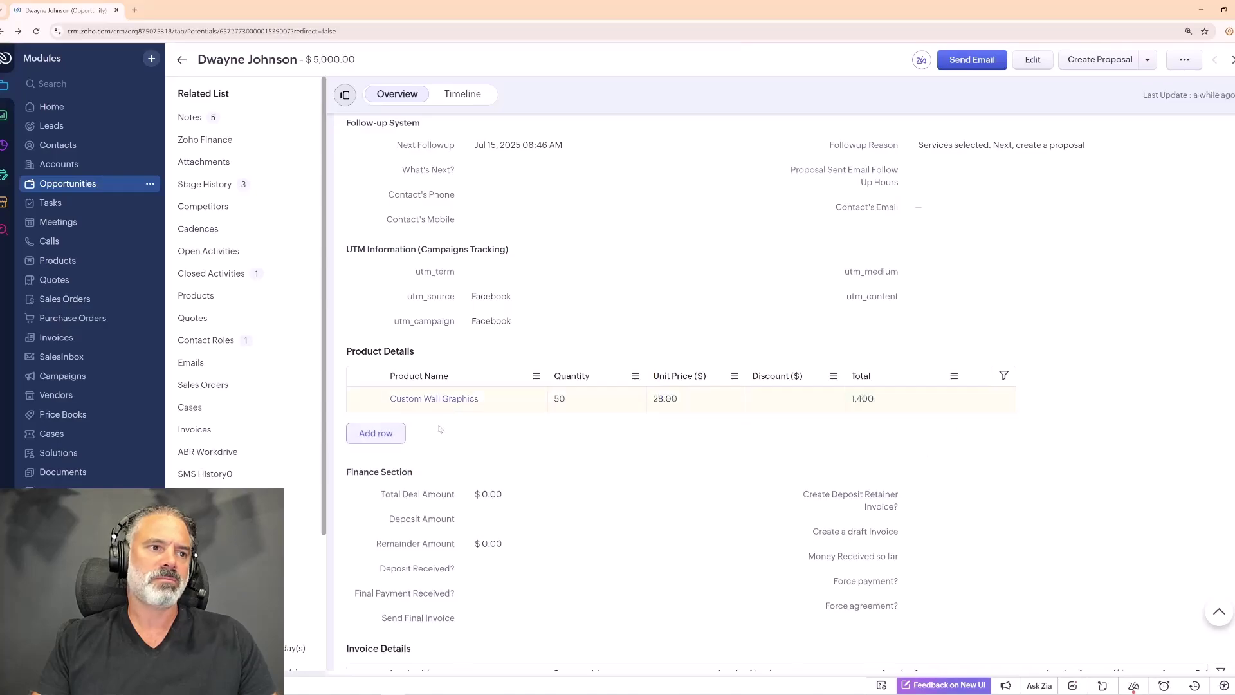
Step: Add a Frosted Window Film row with quantity 20 and save it
left_click(386, 434)
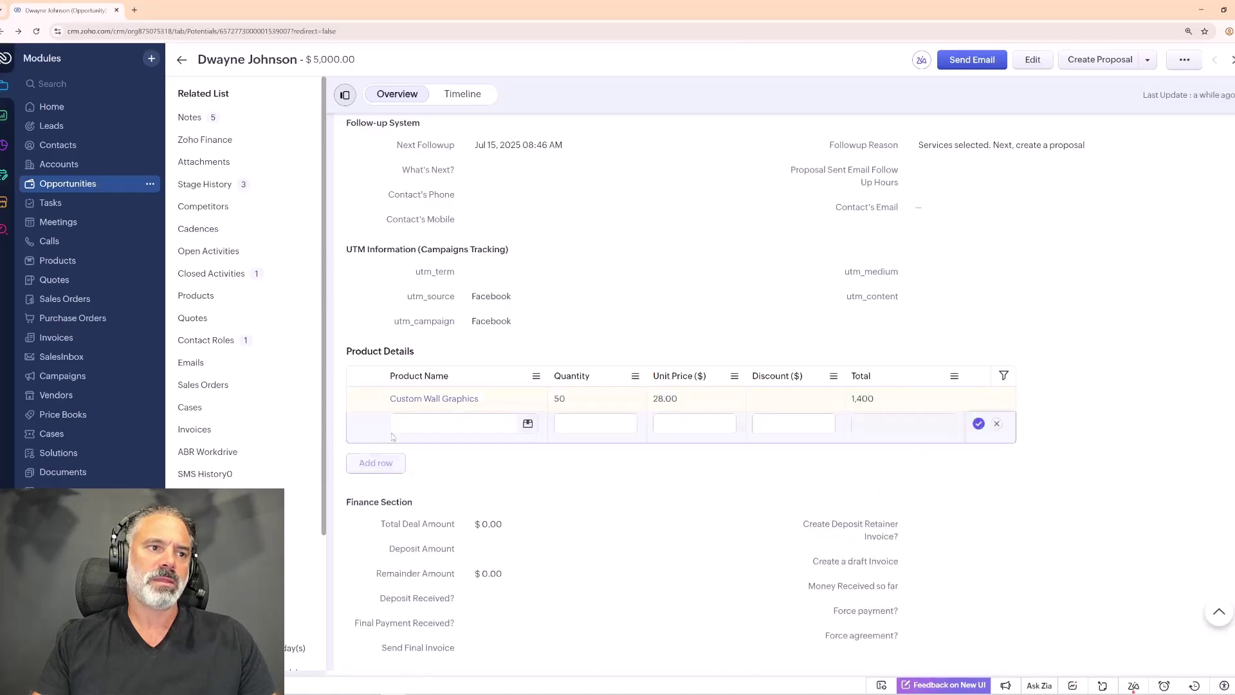
left_click(444, 424)
left_click(487, 466)
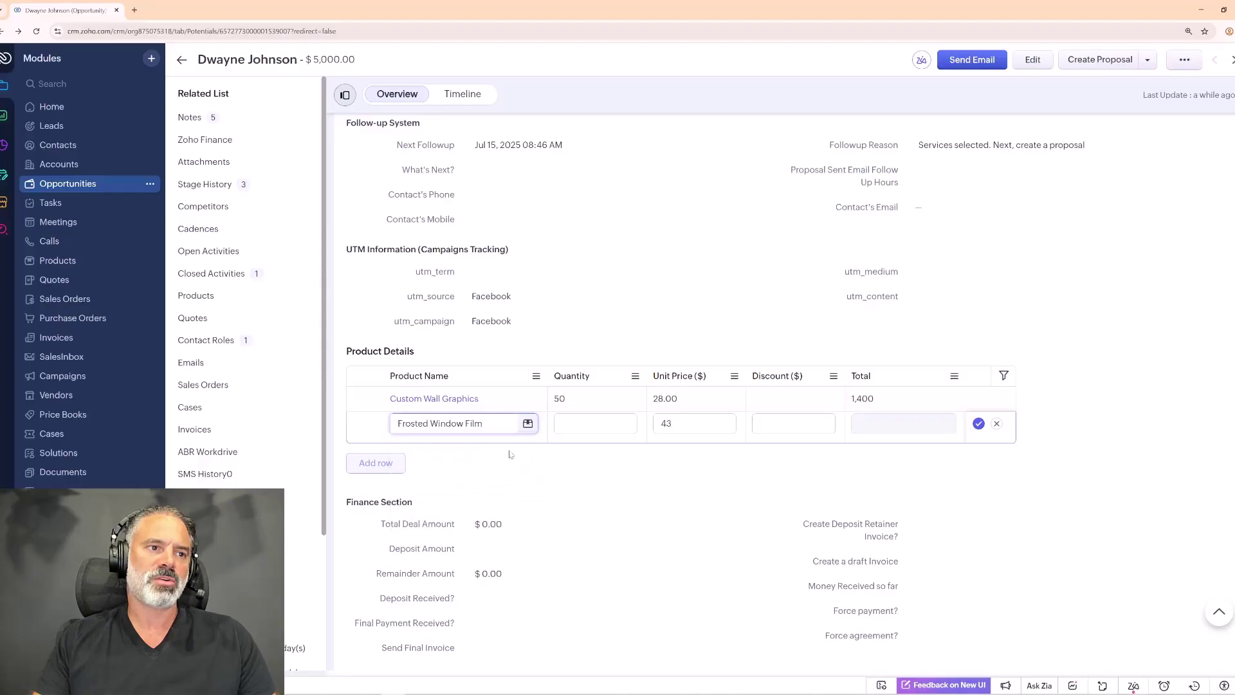
left_click(585, 427)
type("20")
key("Tab")
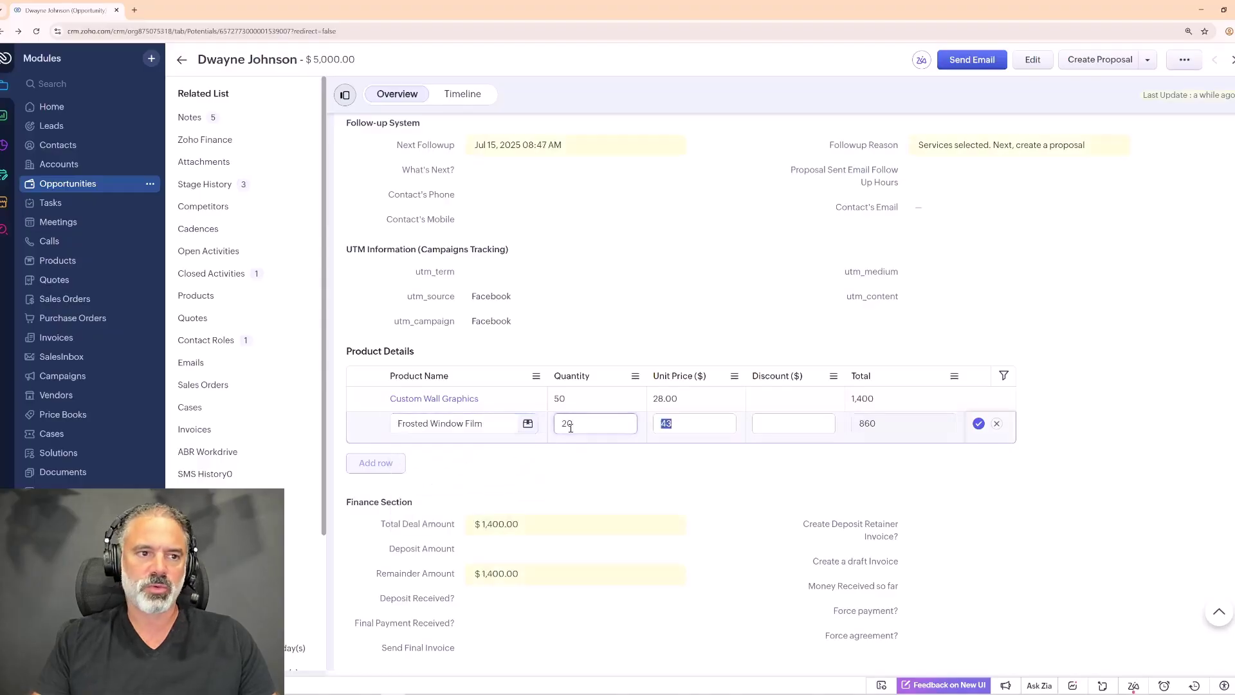
left_click(978, 423)
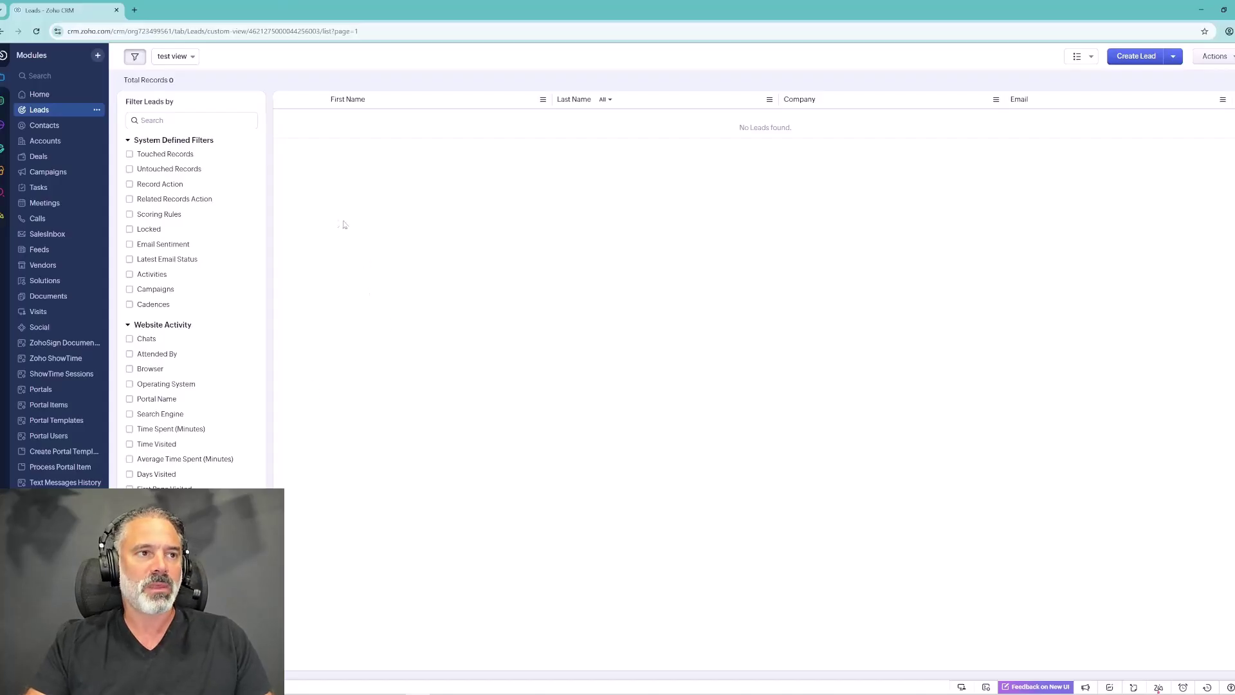
Step: Open the Leads Fields layout editor from the sidebar ⋯ menu
left_click(97, 110)
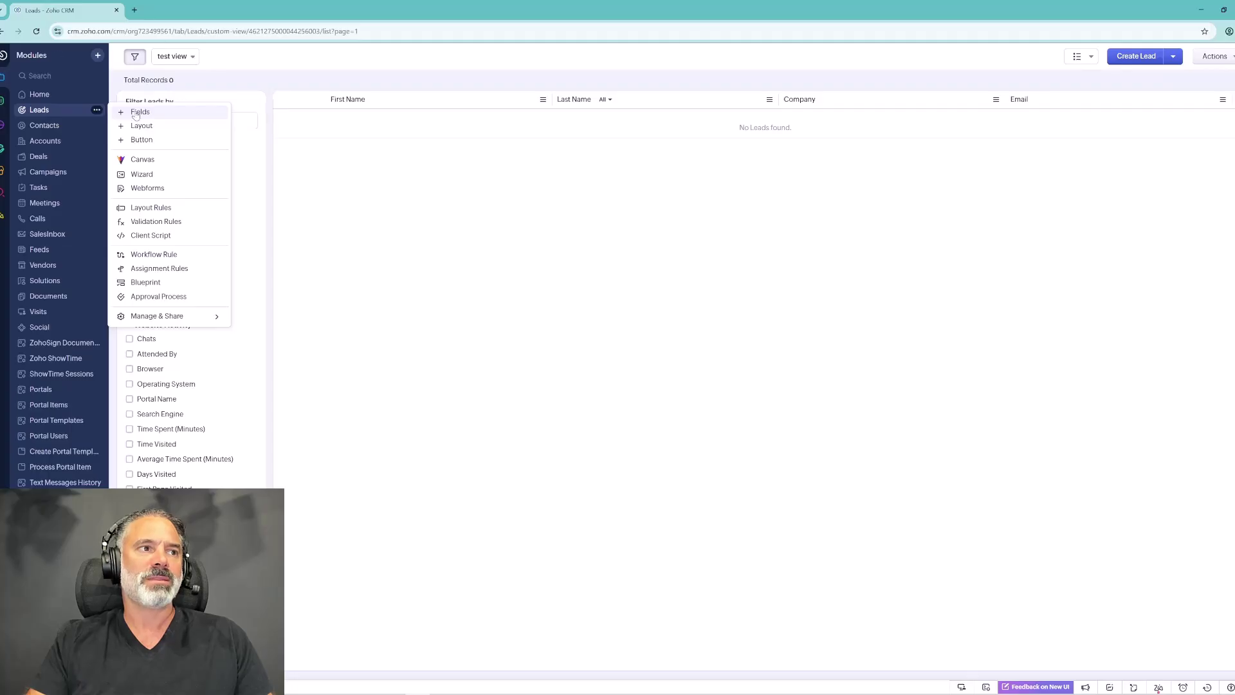
left_click(137, 114)
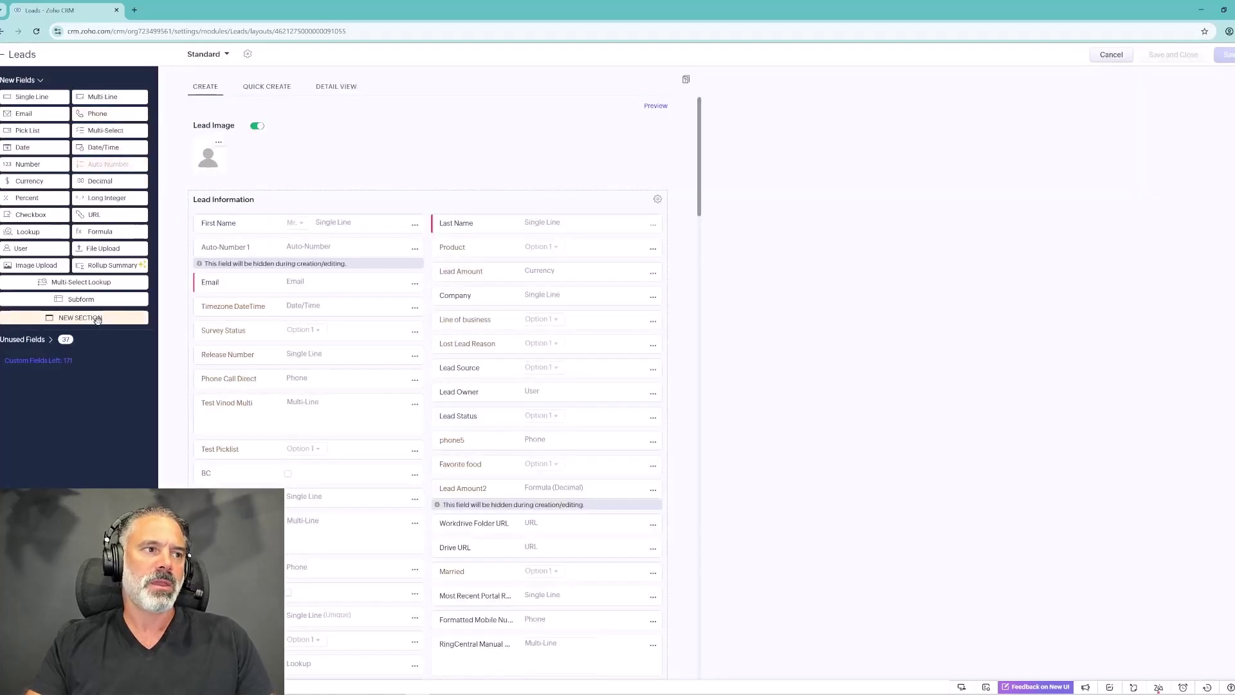
Step: Place a subform named Qualification Process, set it to Static, and save it
mouse_move(75, 299)
left_mouse_down()
mouse_move(160, 305)
mouse_move(314, 216)
left_mouse_up()
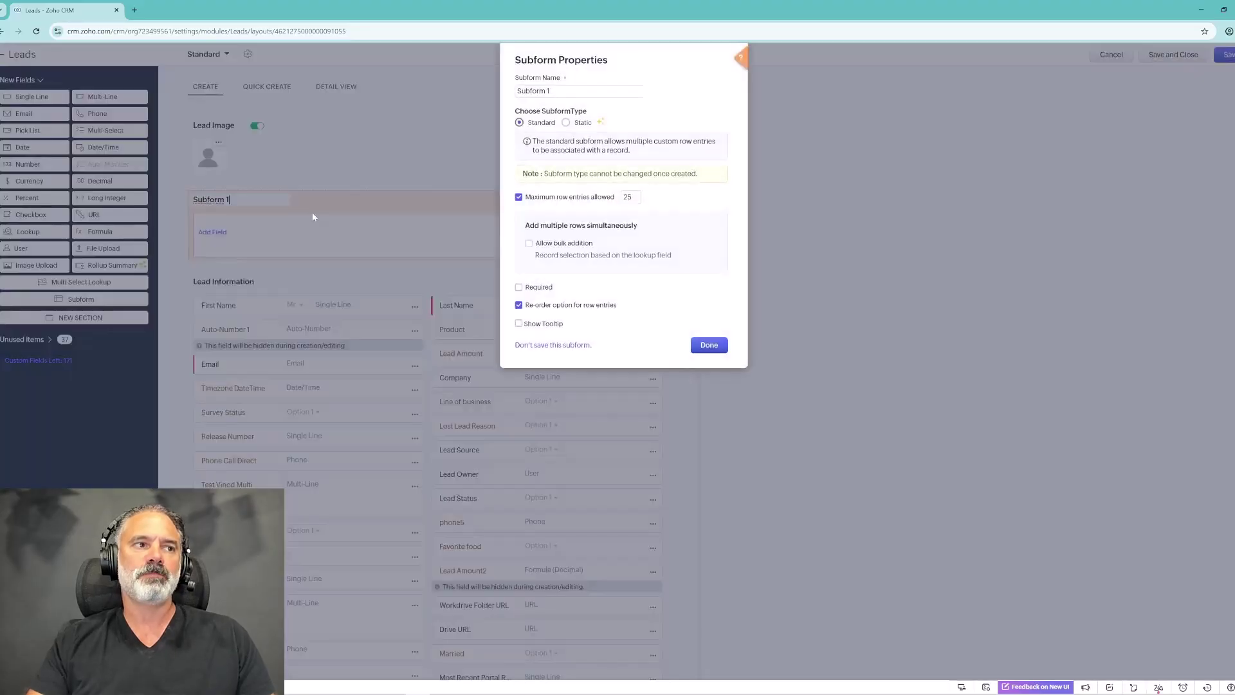
left_click(563, 89)
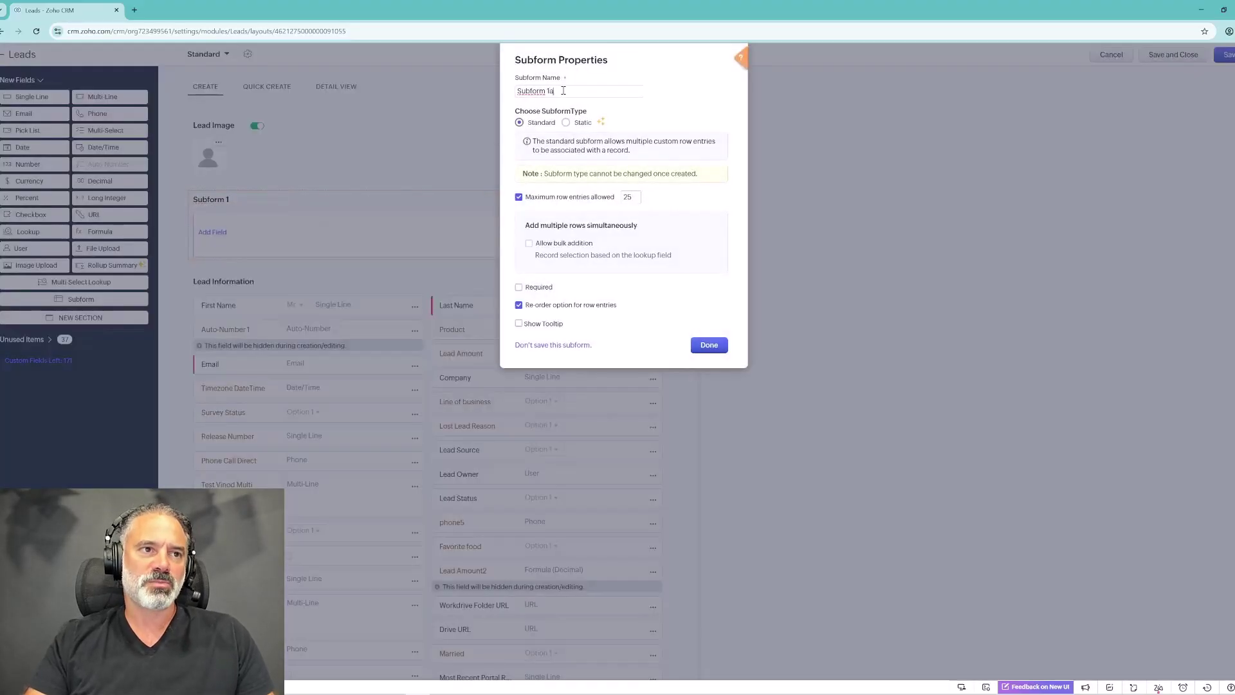
key("ctrl+a")
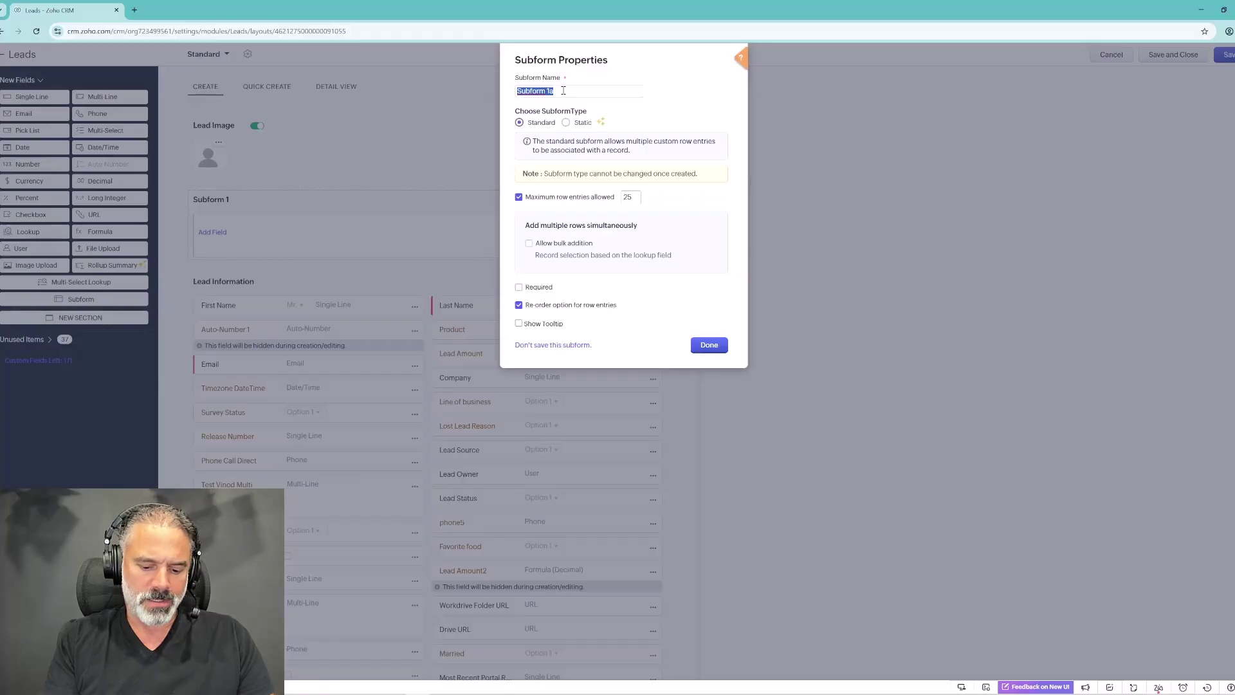
type("Qualific")
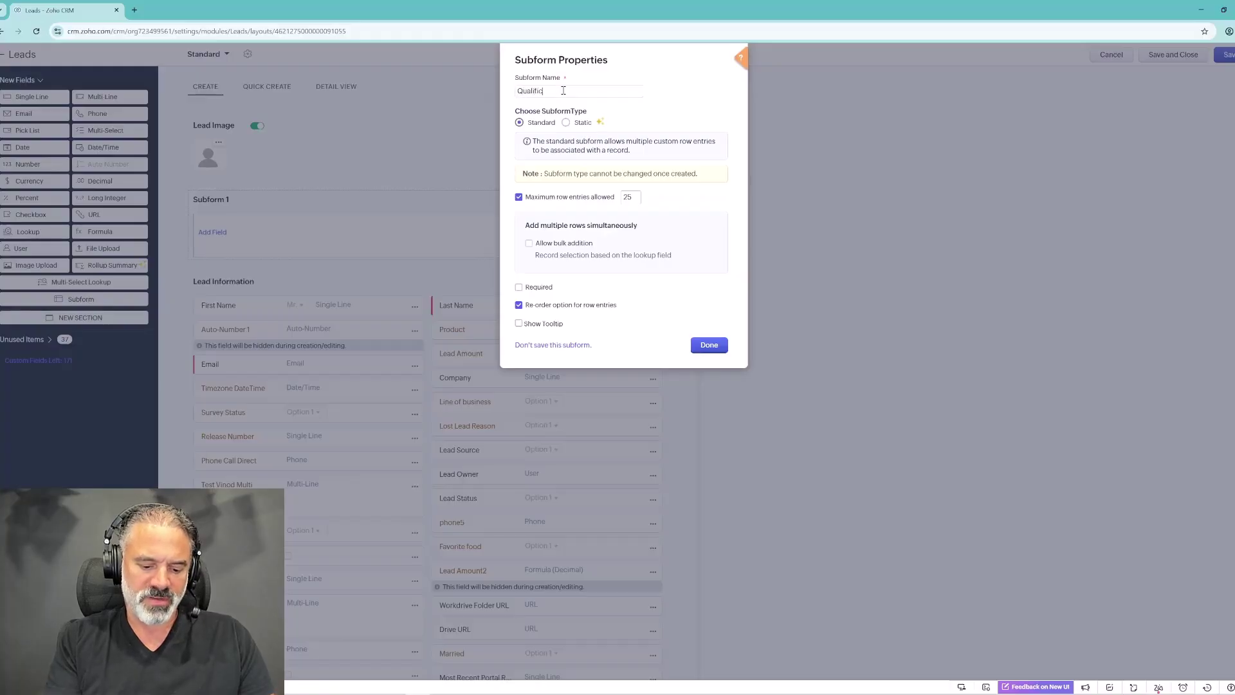
type("ation Pro")
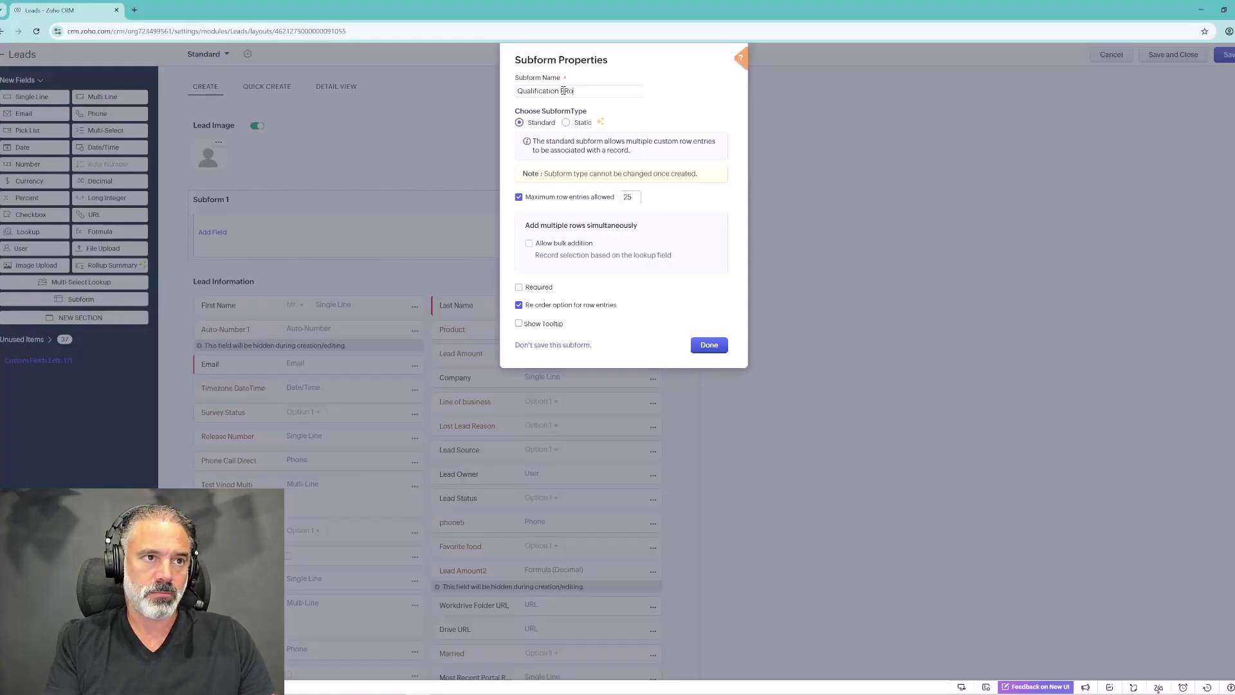
type("cess")
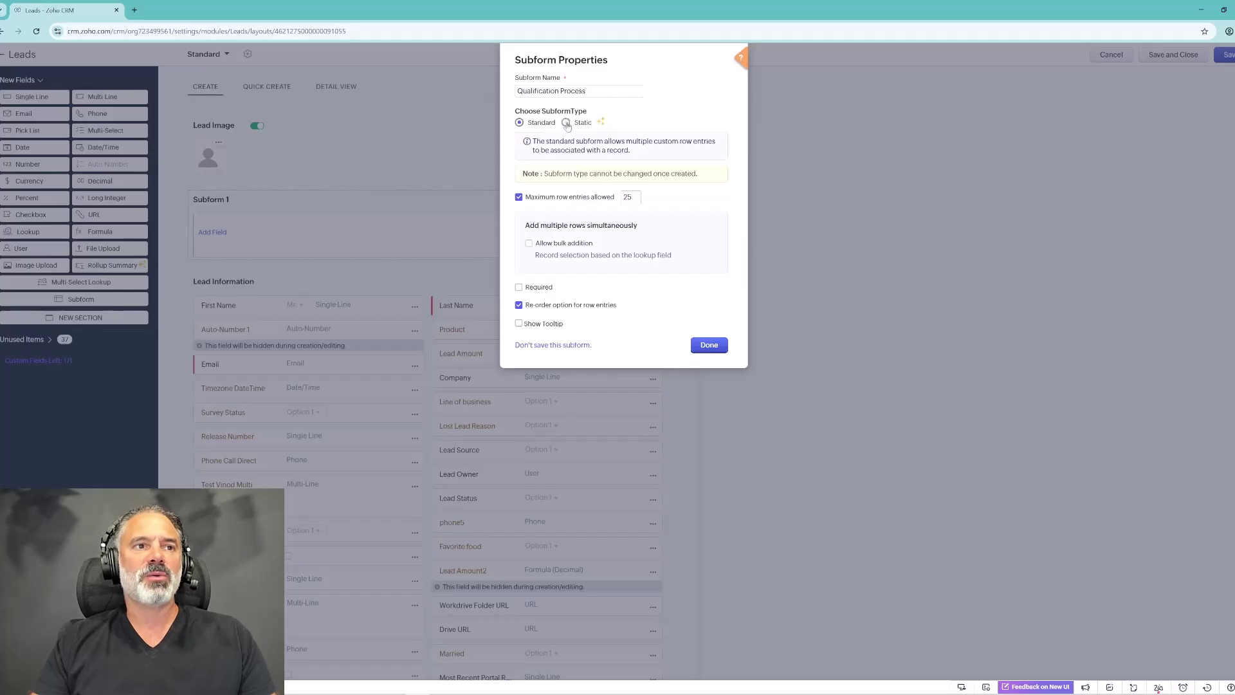
left_click(568, 123)
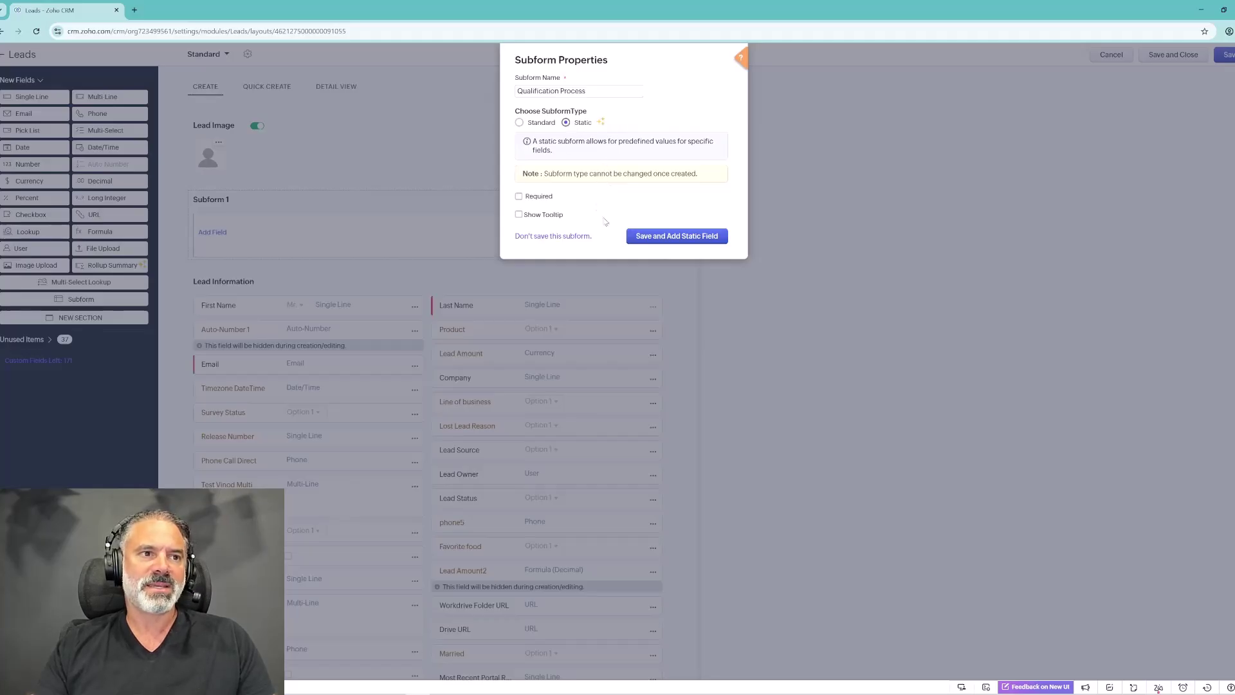
left_click(676, 237)
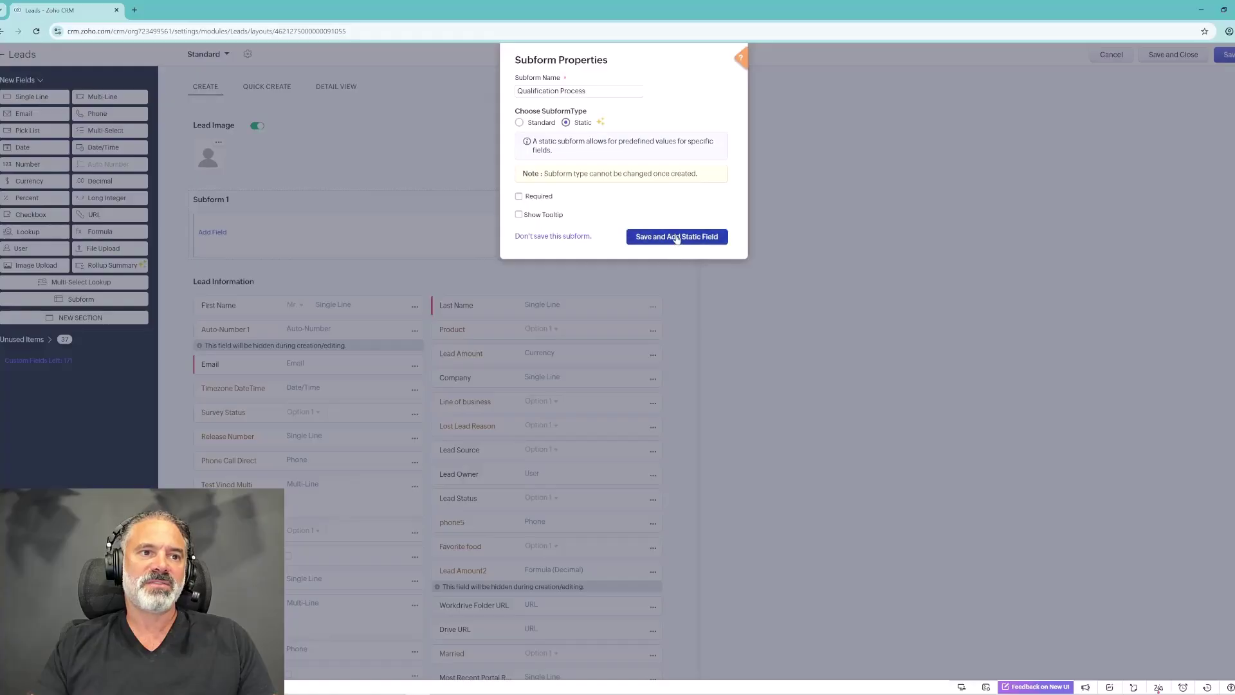
Step: Rename the pick list options to Passport and Driving License, then save the field
left_click(588, 171)
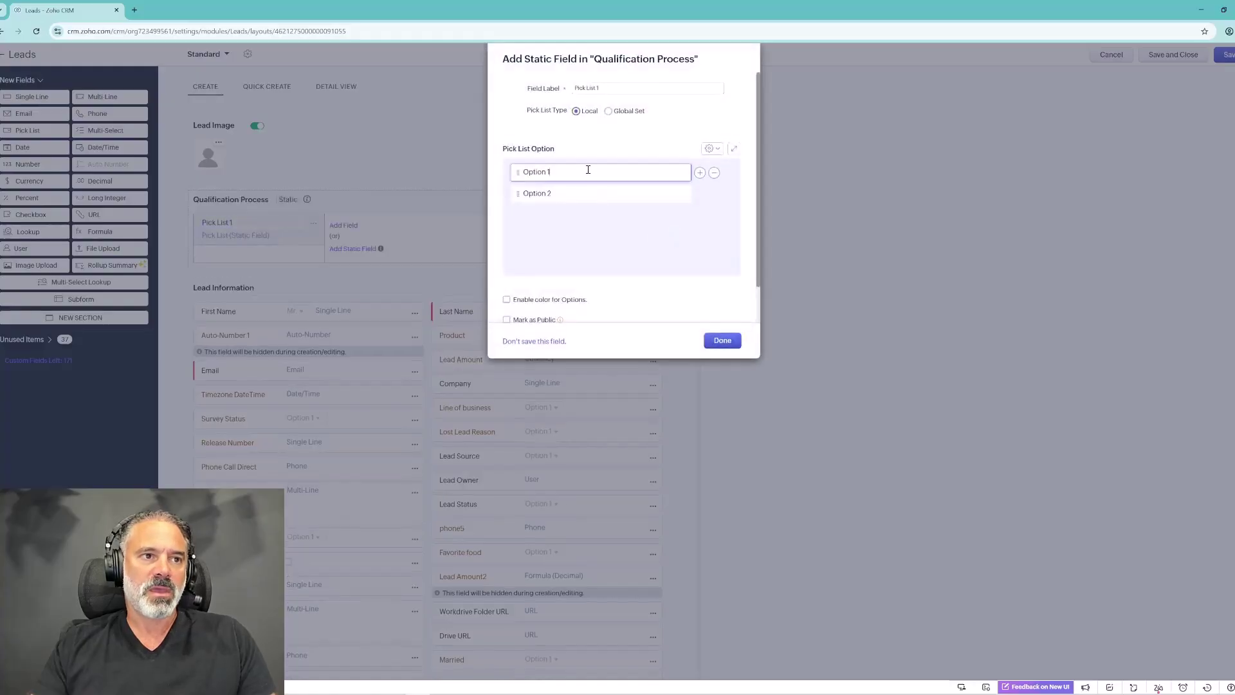
key("ctrl+a")
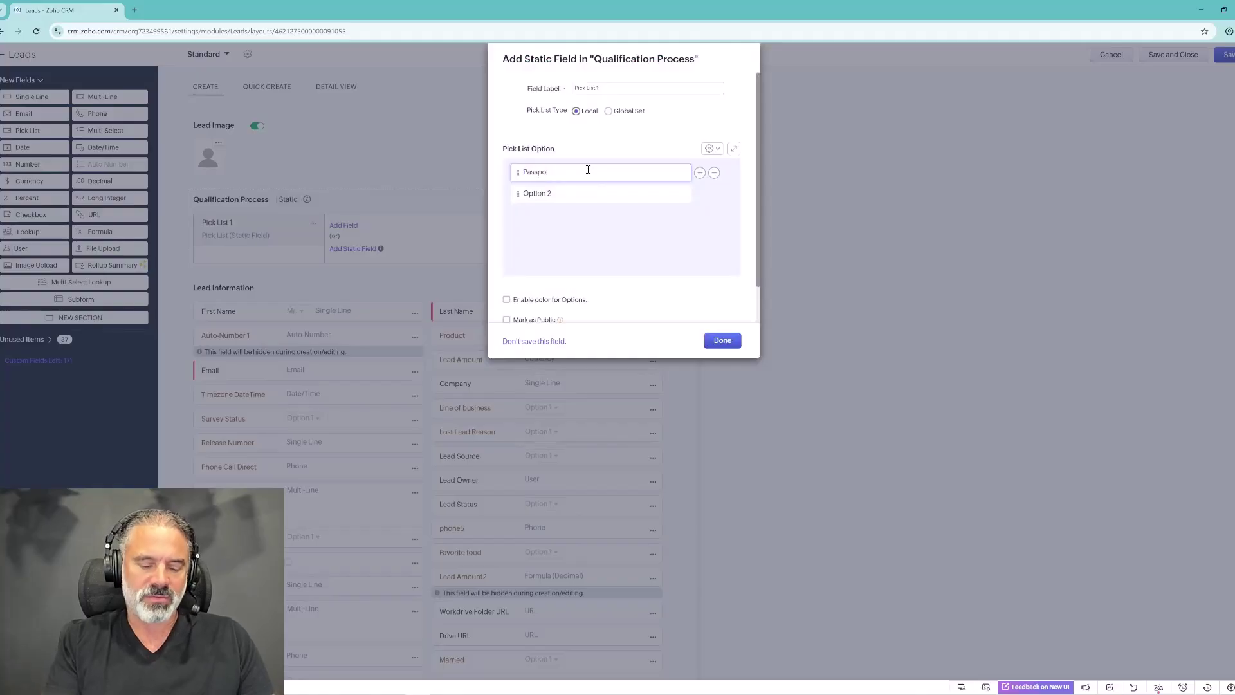
type("rt")
left_click(565, 194)
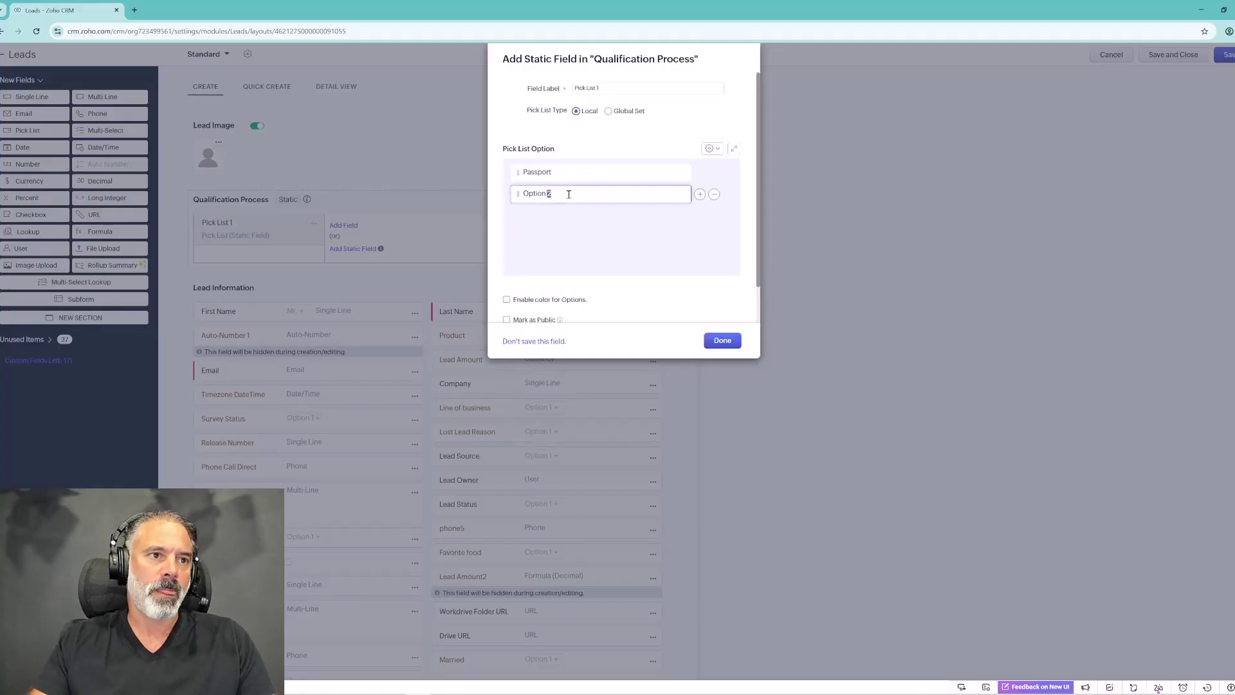
type("Dr")
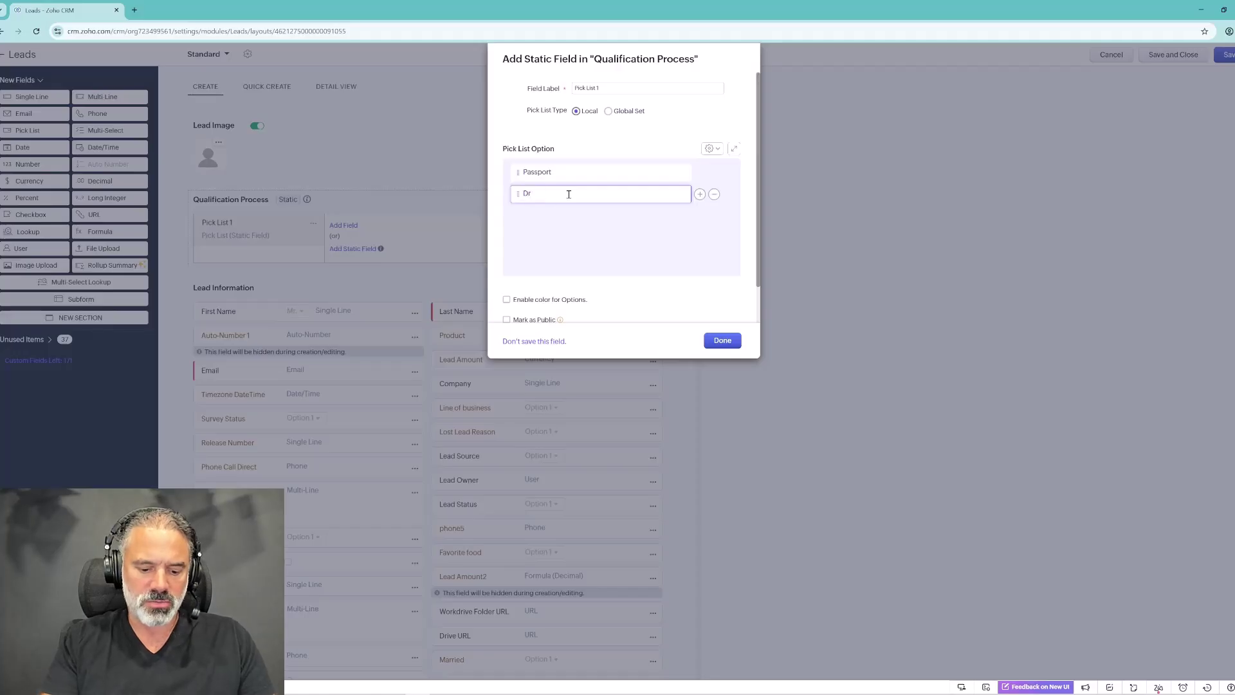
type("ense")
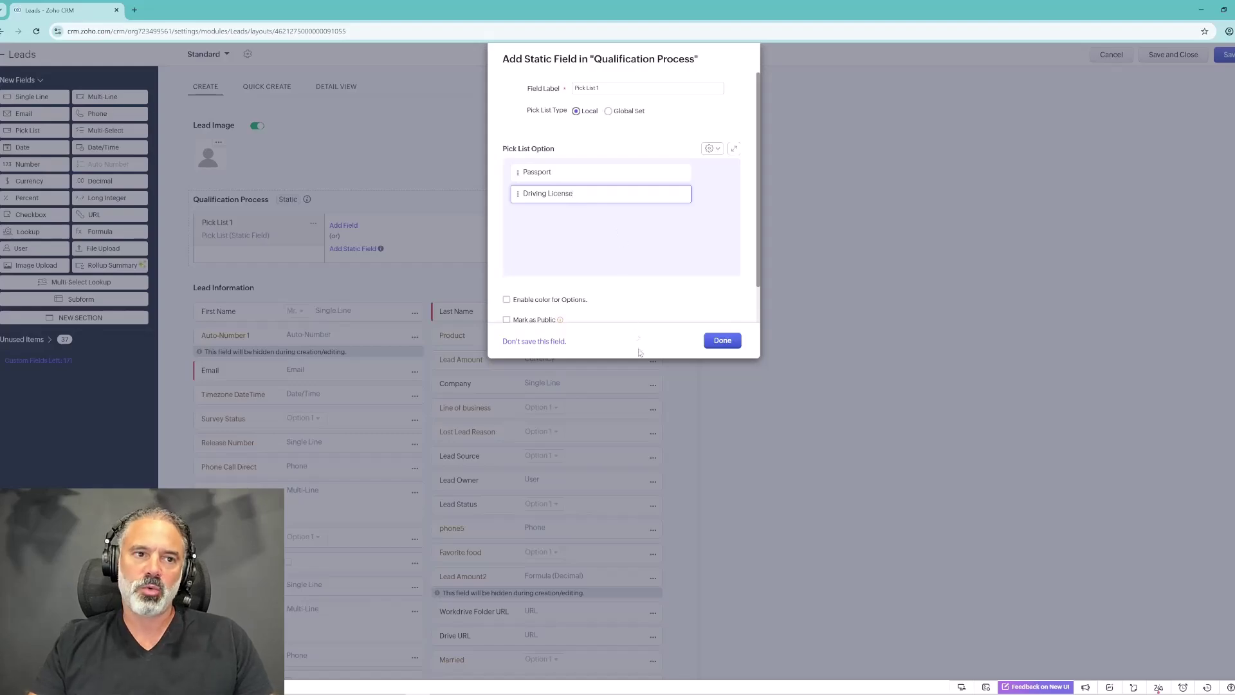
left_click(728, 341)
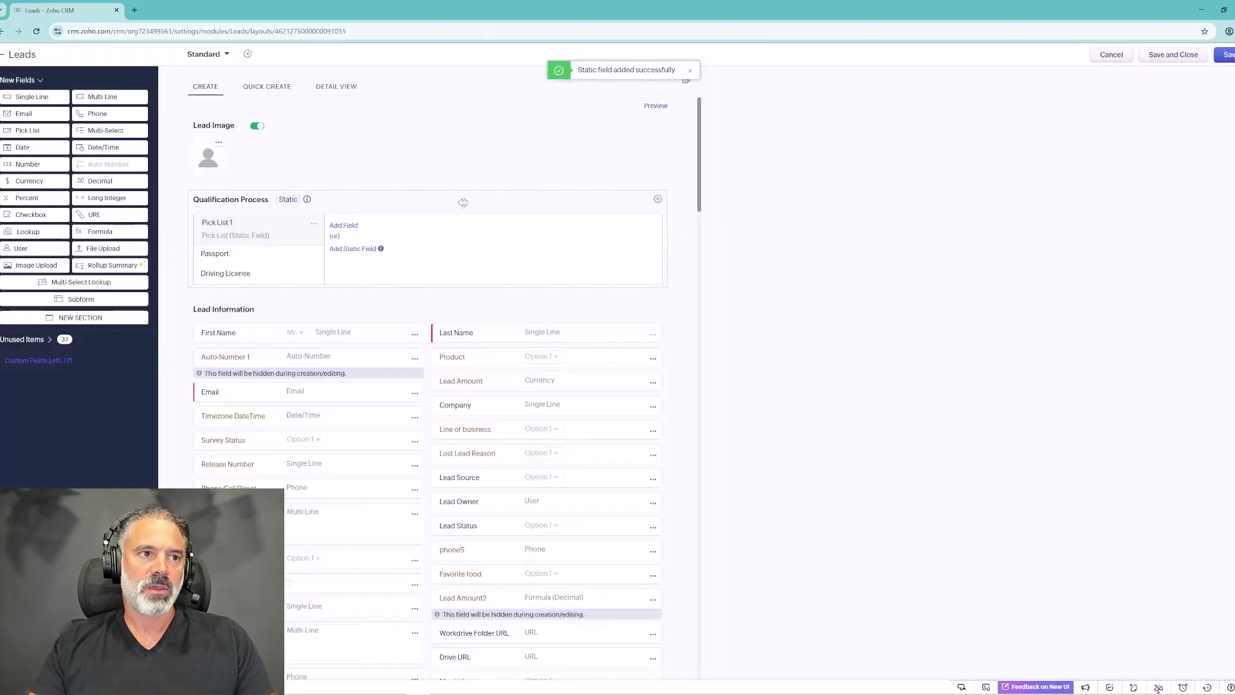
Step: Start renaming the Pick List 1 column to Doc Type
left_click(240, 221)
type("D")
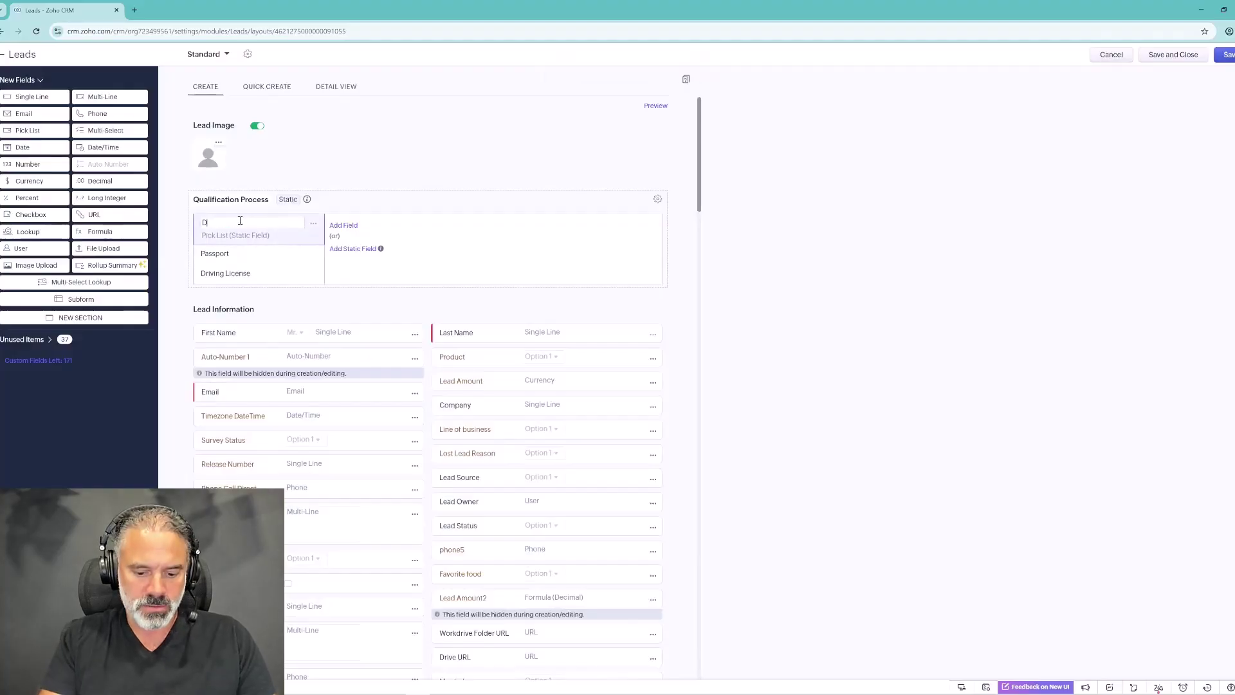
type("e")
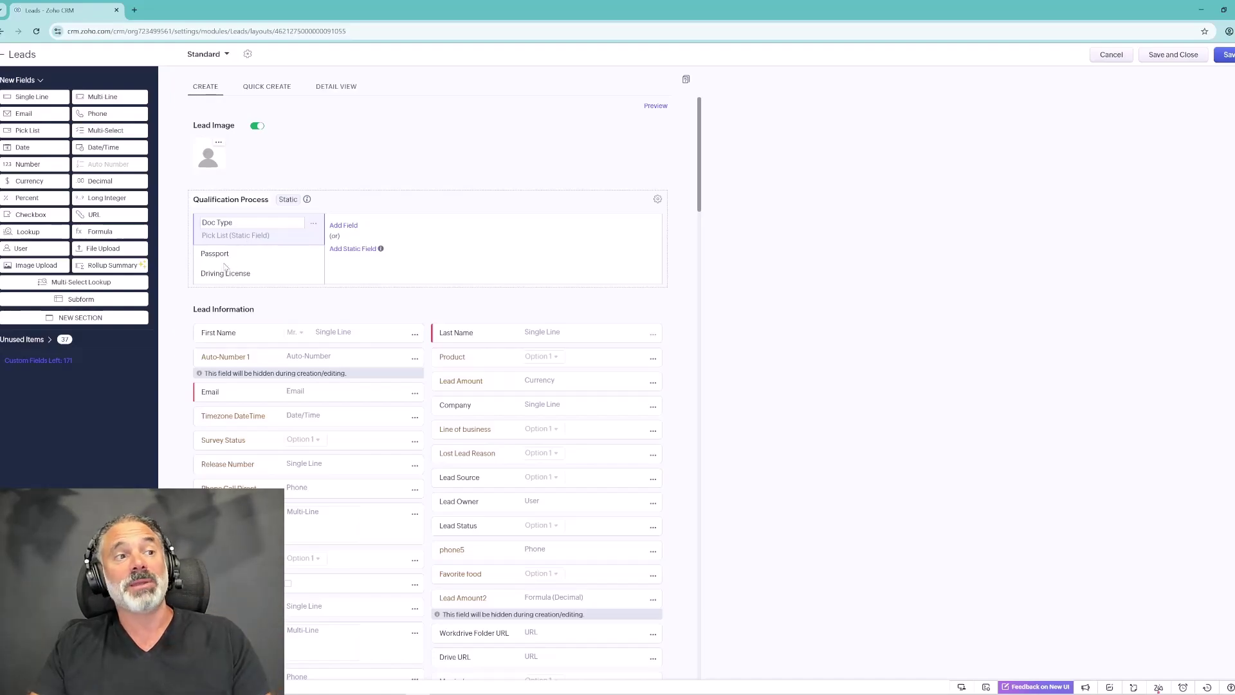
Step: Add an Issued By single-line column and a Valid Until date column
left_click(346, 226)
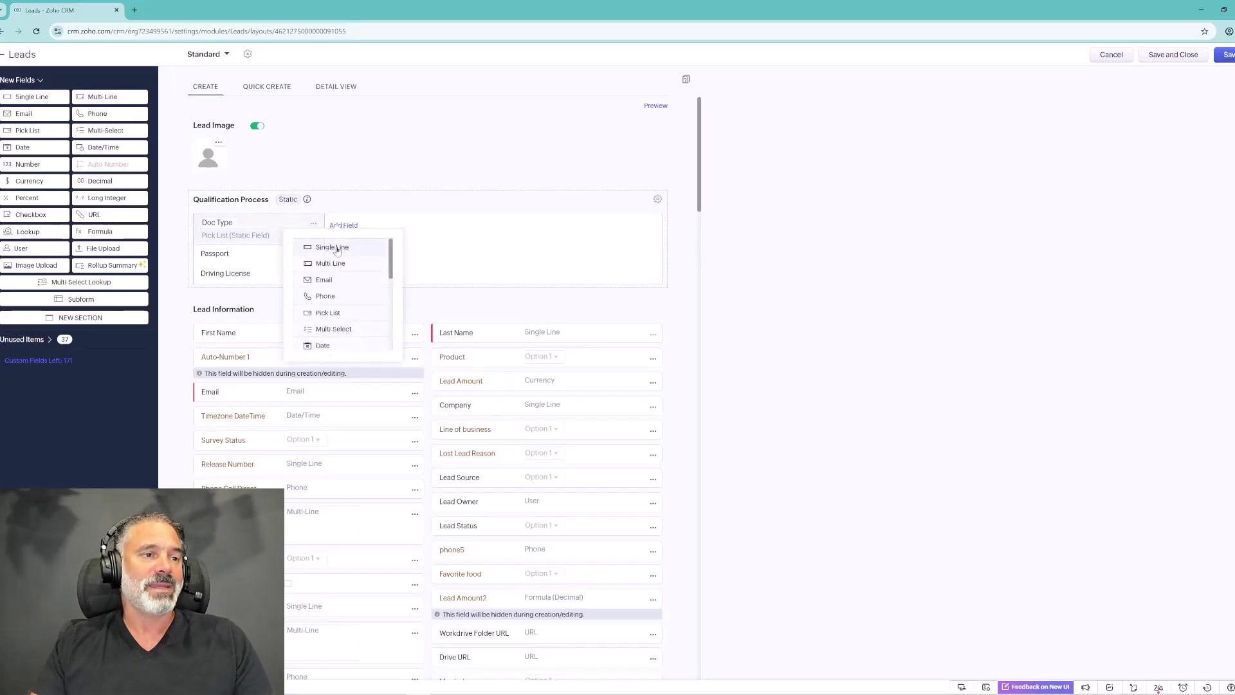
left_click(338, 248)
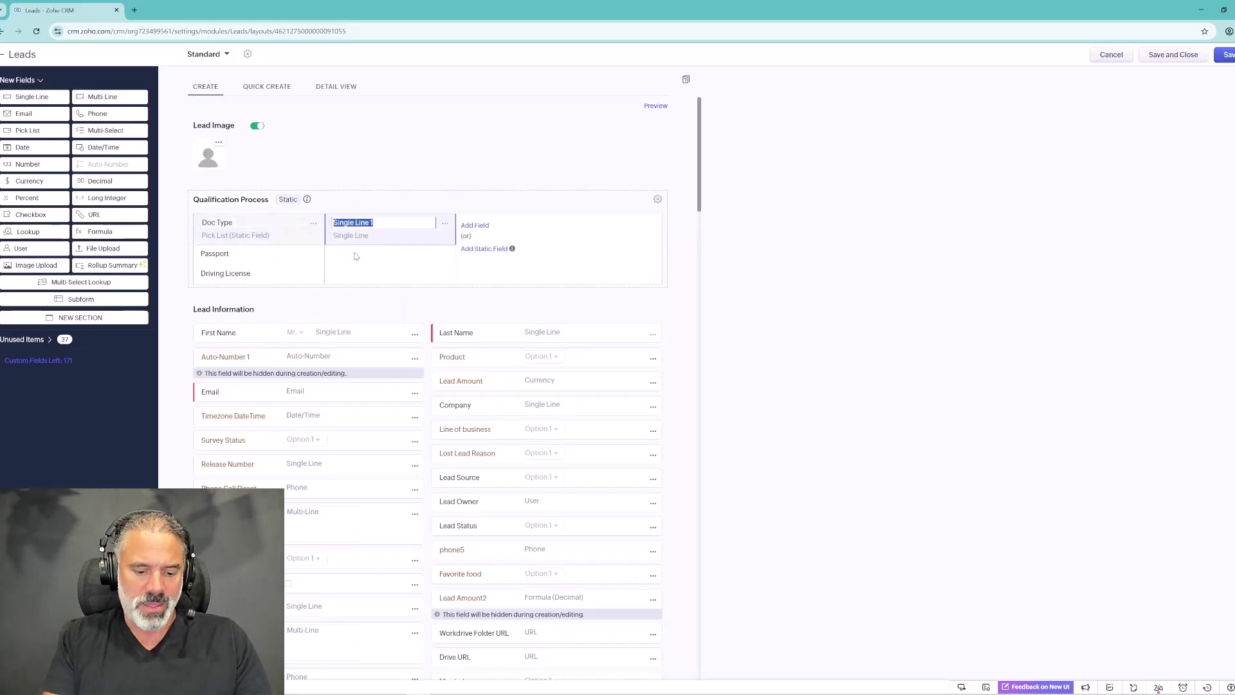
type("Issue")
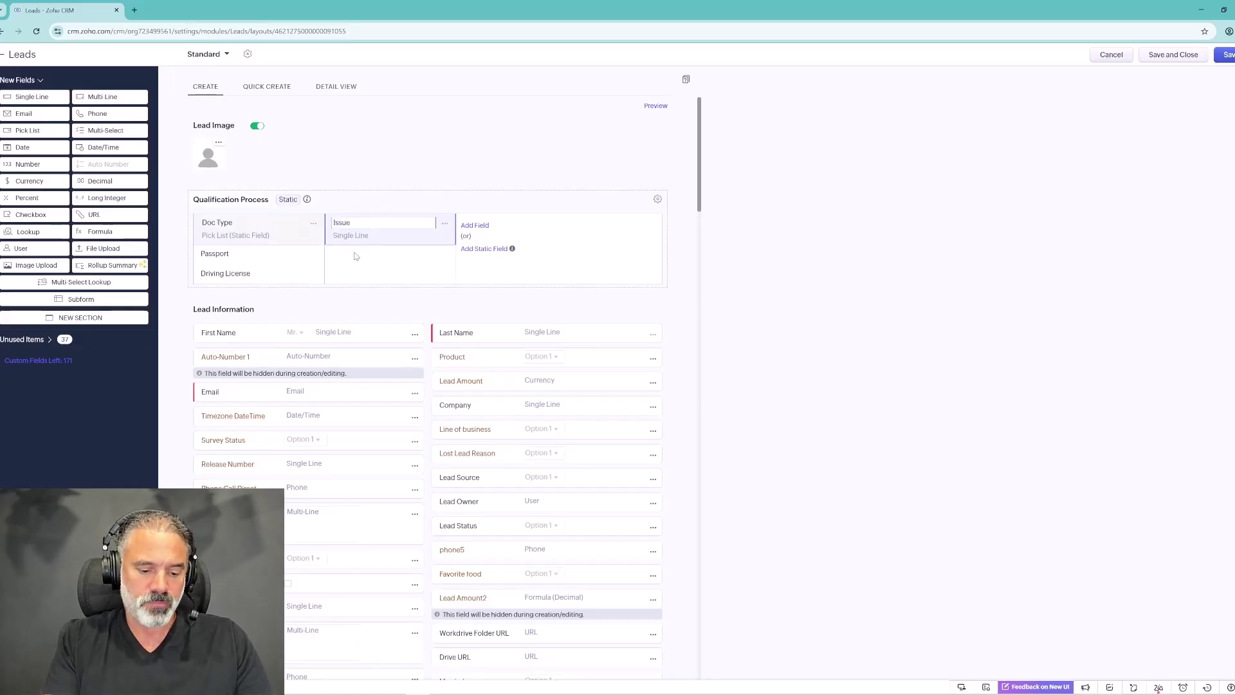
type("d By")
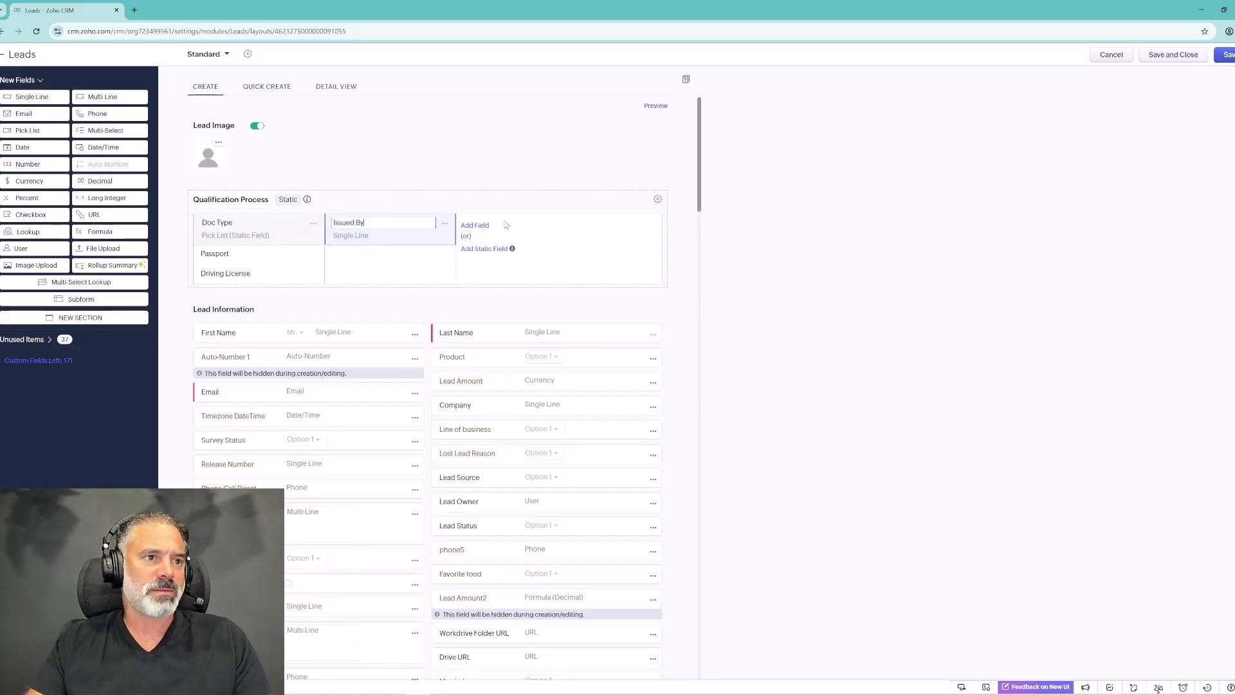
left_click(469, 226)
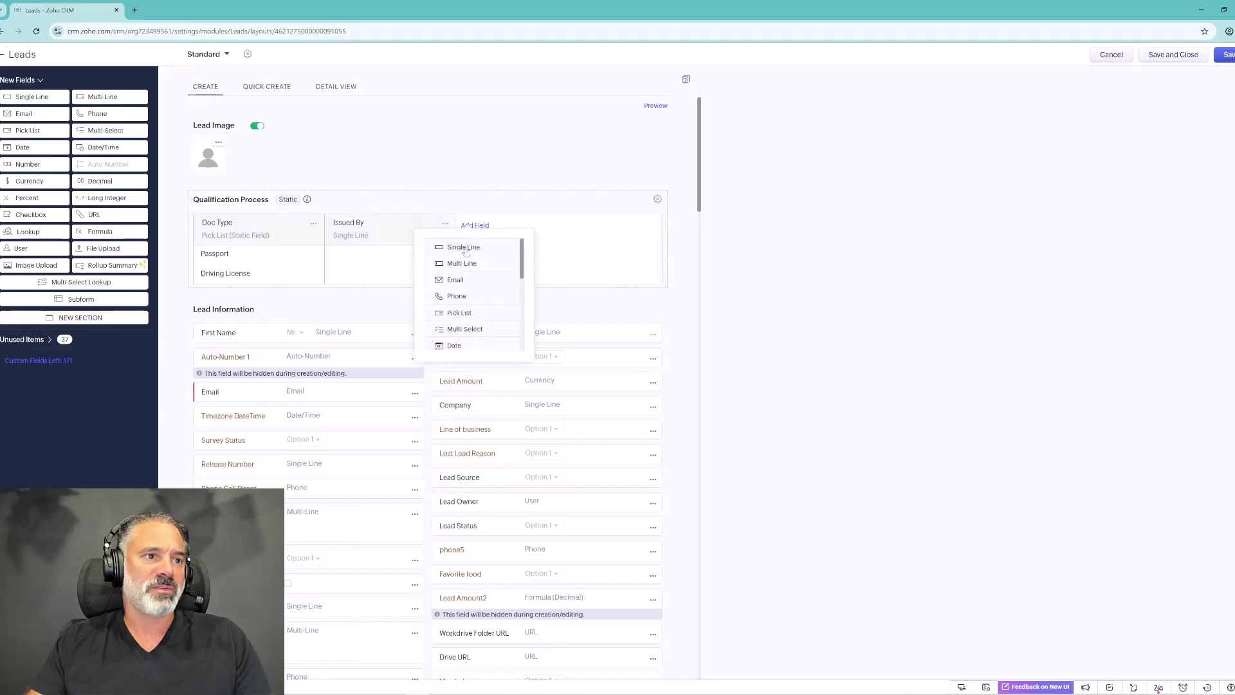
left_click(465, 345)
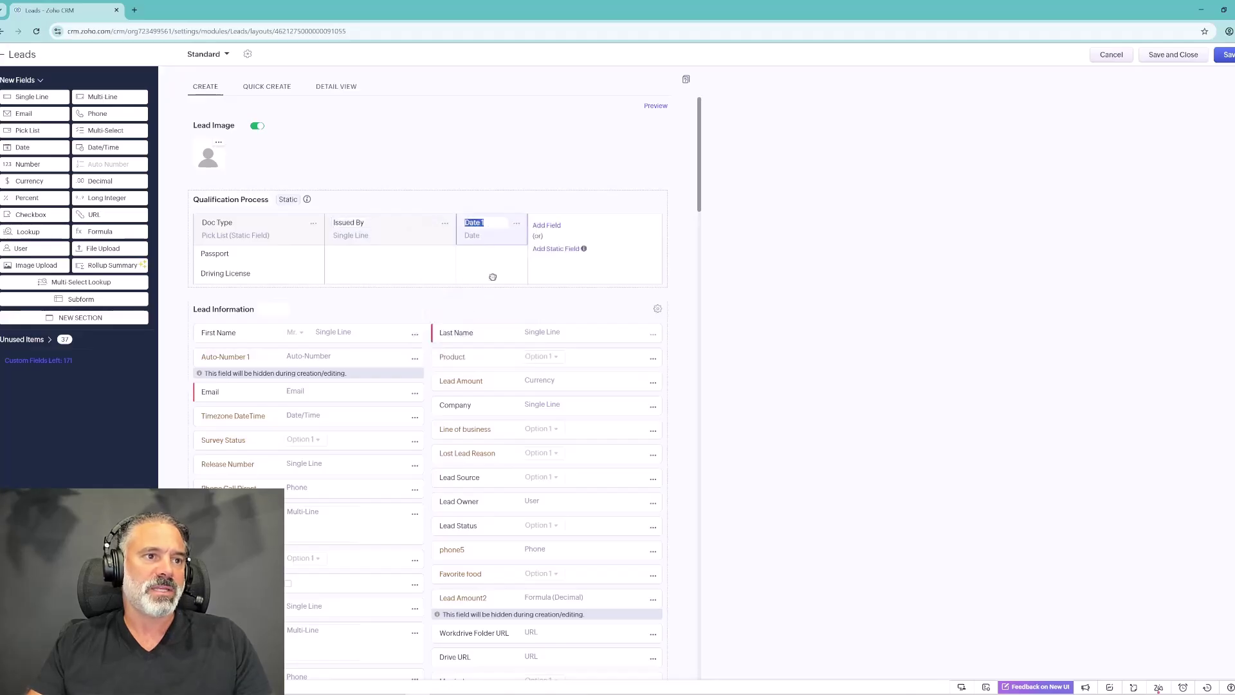
type("Val")
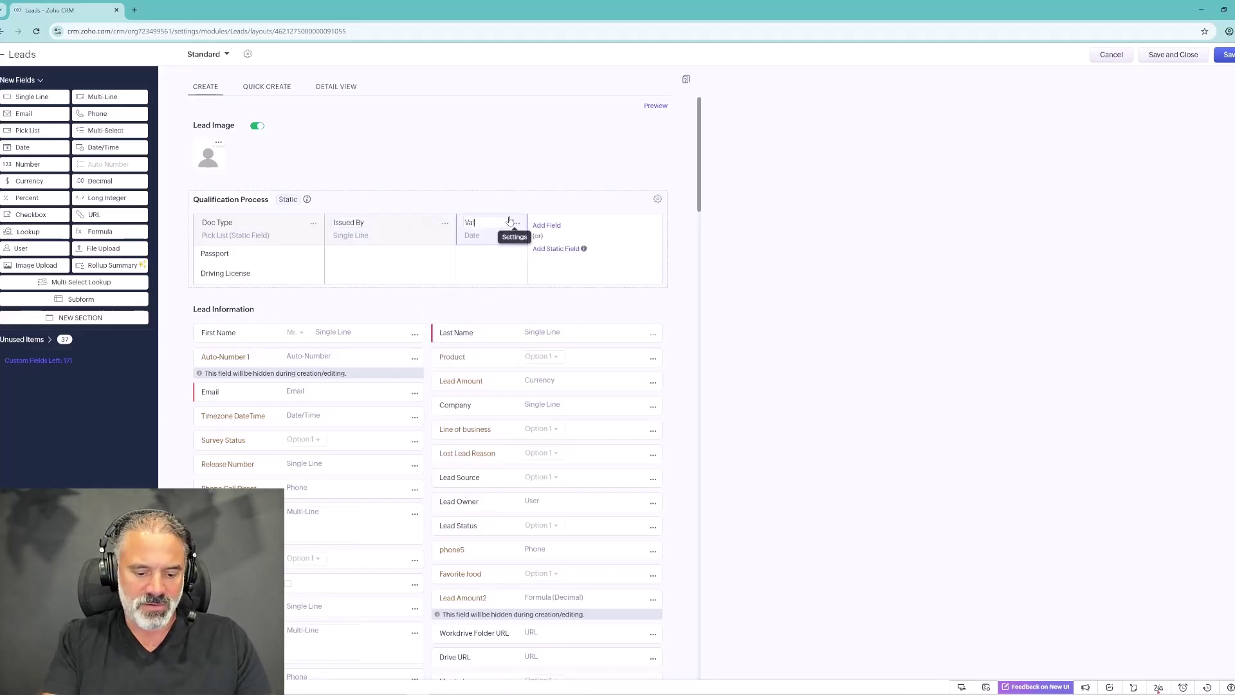
type("til")
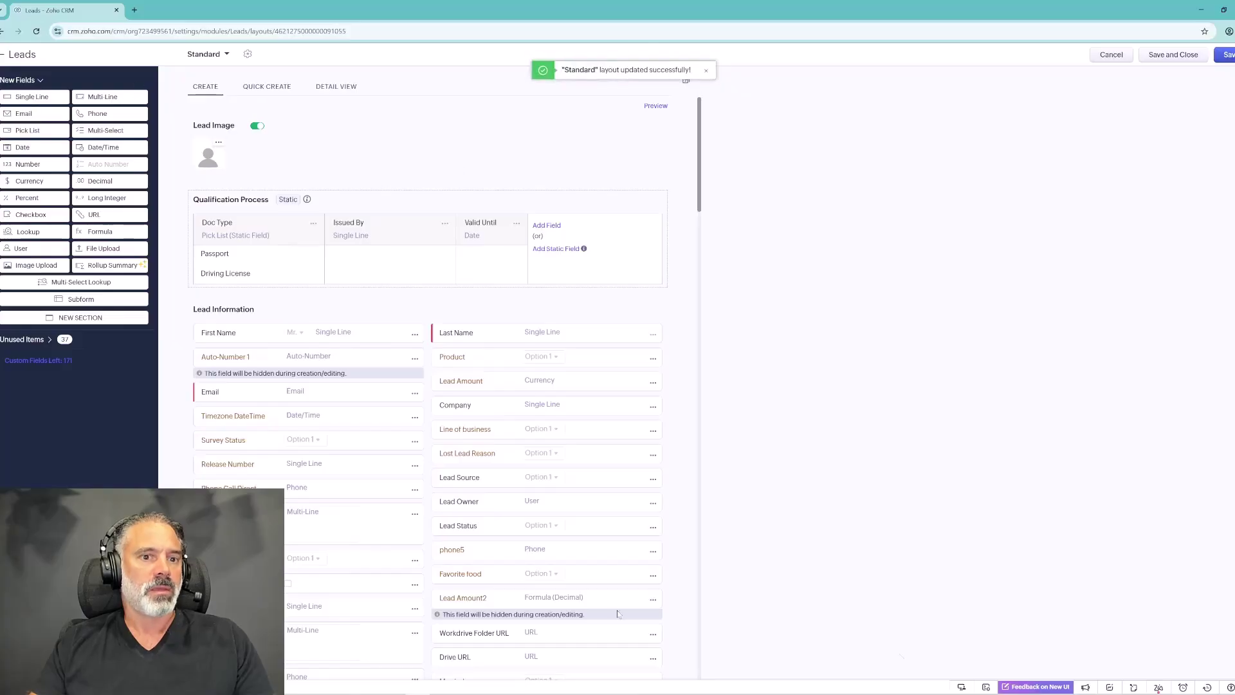
Step: Open the Test lead record from Recent Items
left_click(1207, 687)
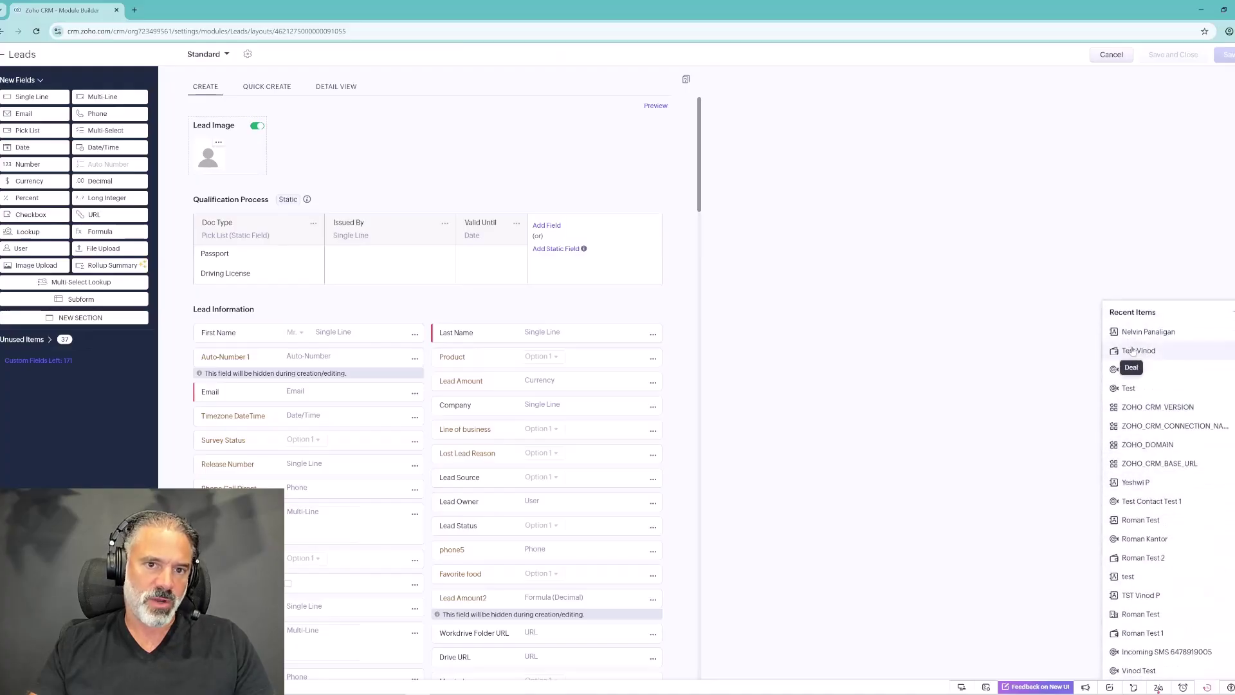
left_click(1127, 371)
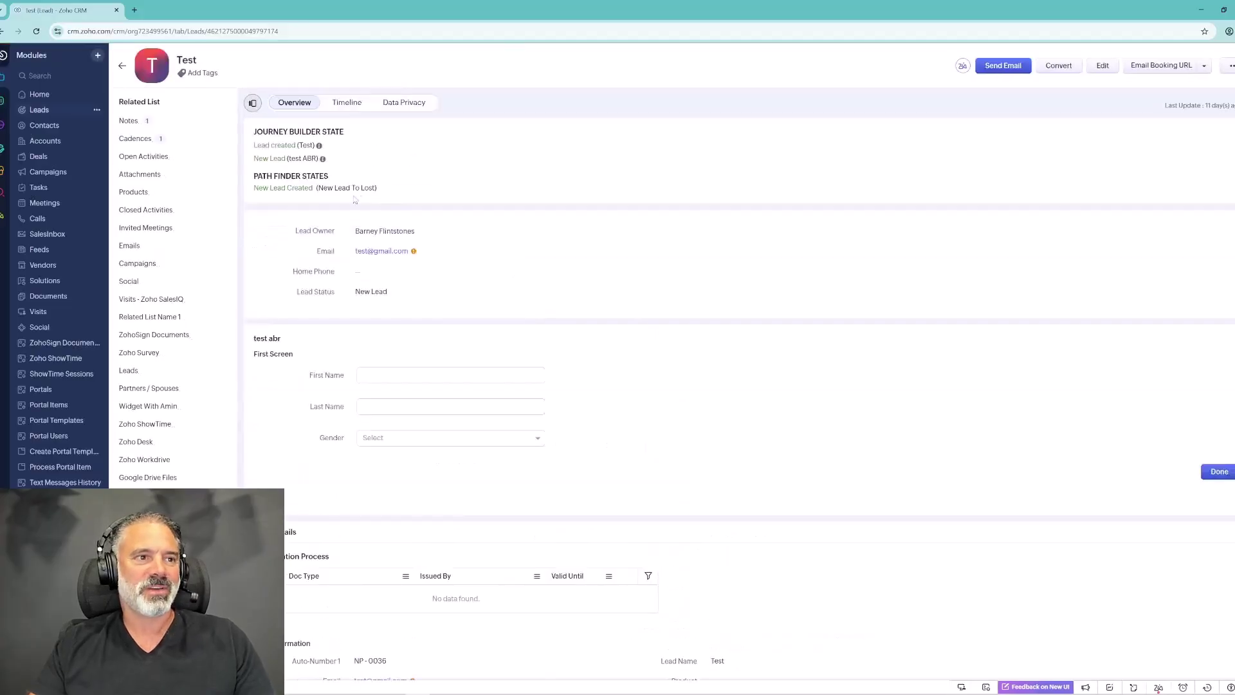
mouse_move(493, 293)
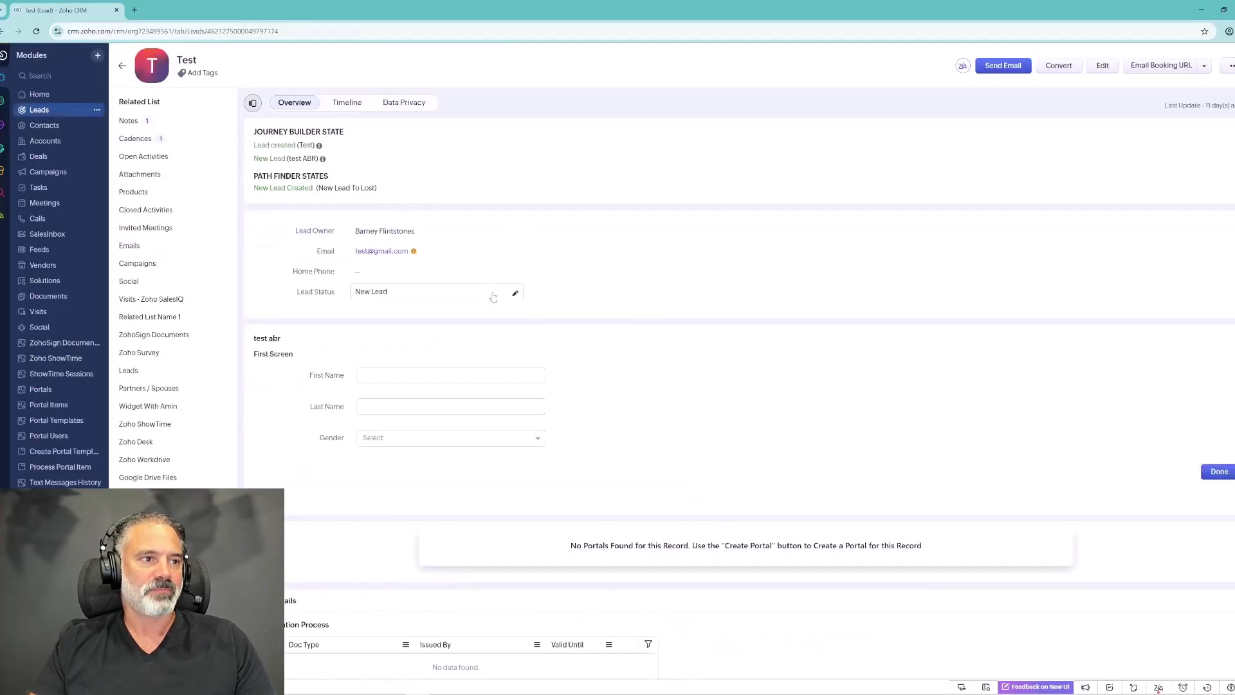
scroll(515, 271, "down", 2)
scroll(560, 352, "down", 2)
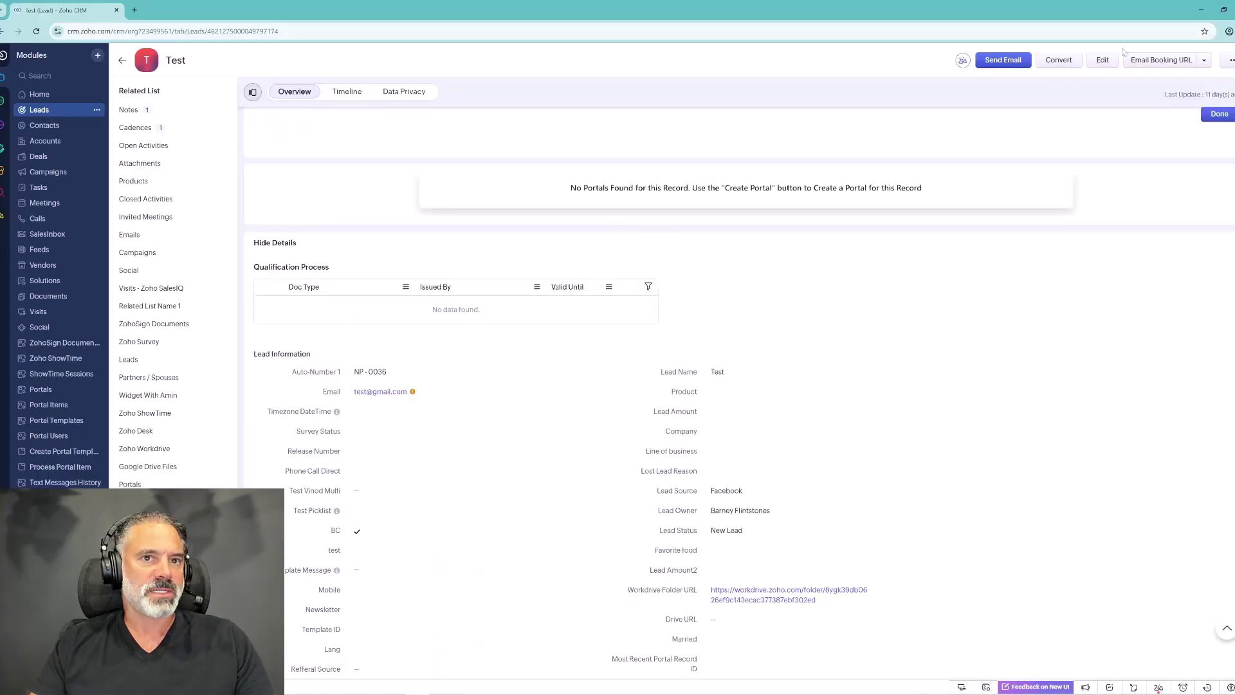
Step: Enter issuers USA and NY, with valid-until dates Jul 26 and Aug 7, 2025
left_click(1104, 60)
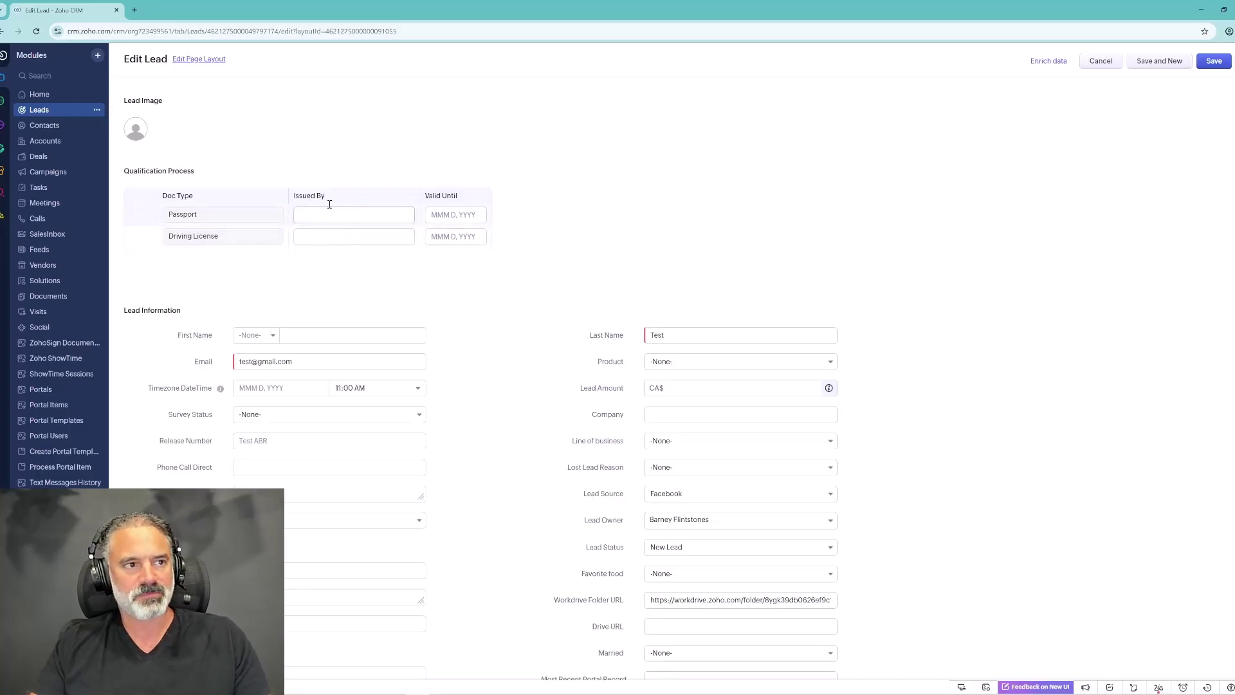
left_click(304, 213)
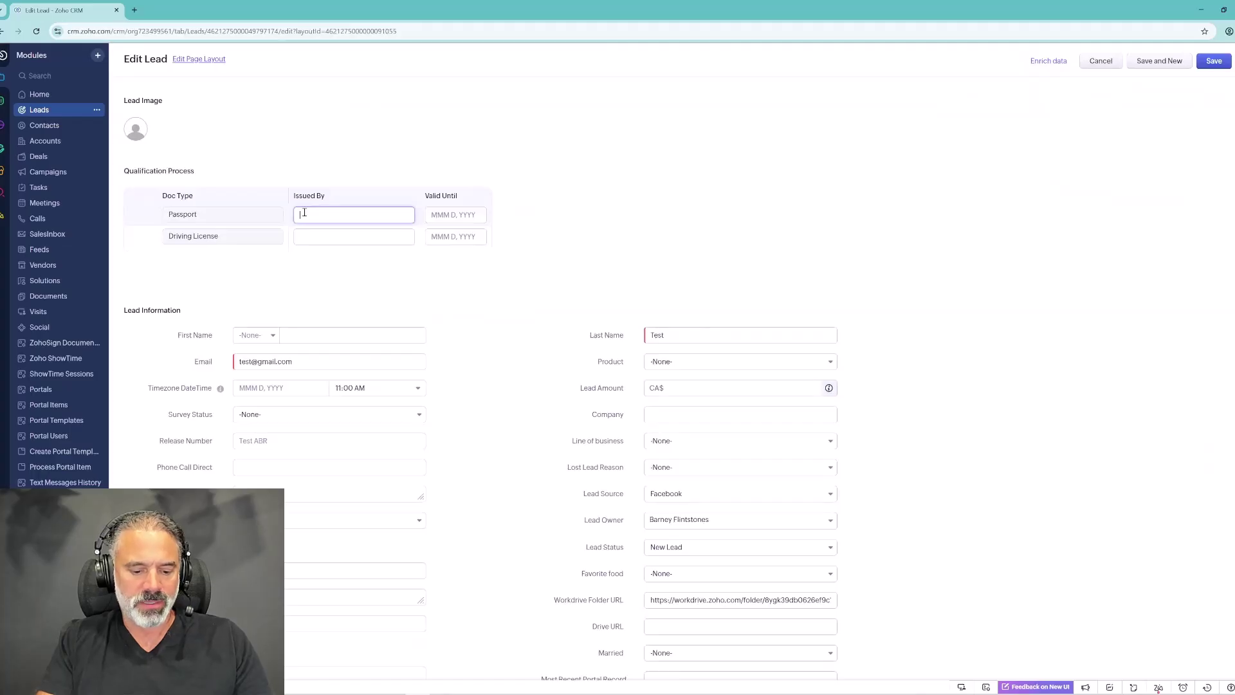
type("USA")
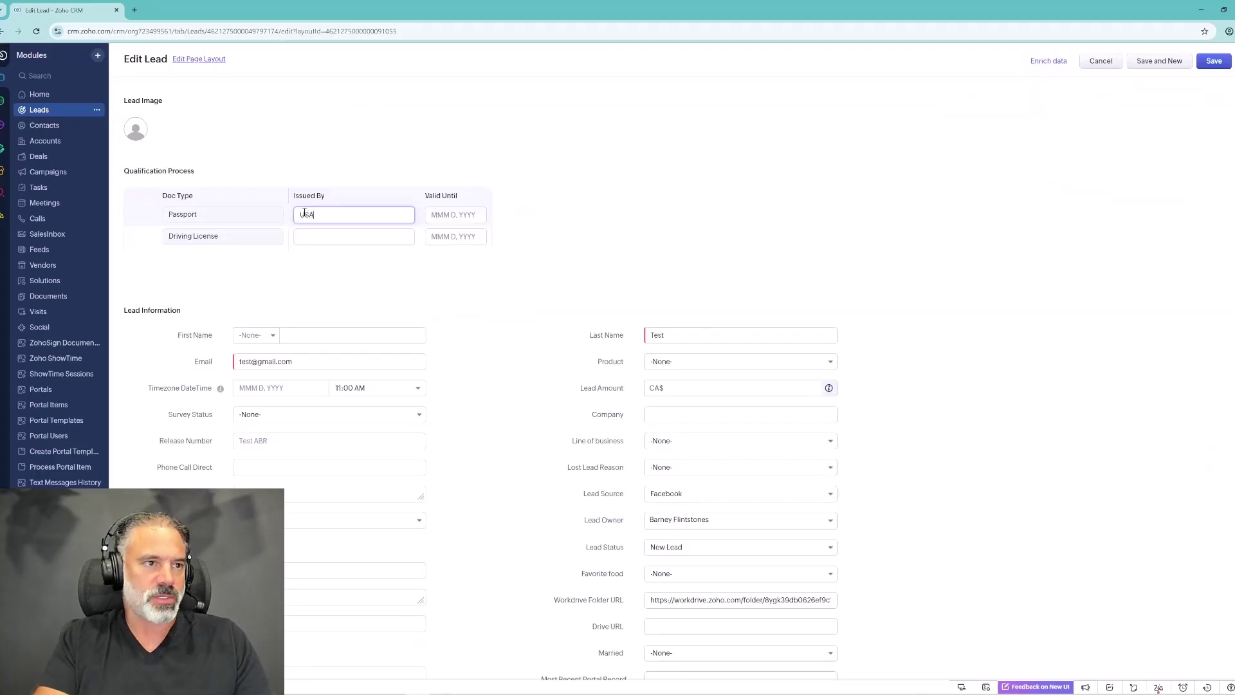
left_click(351, 230)
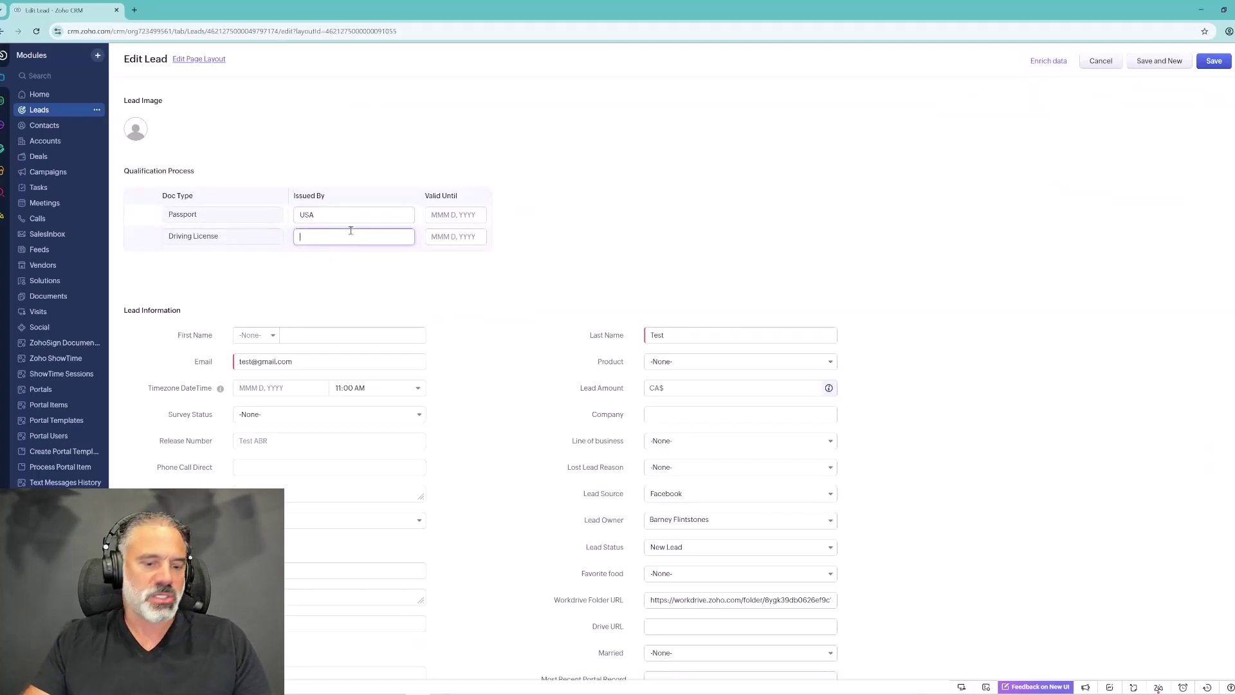
type("NY")
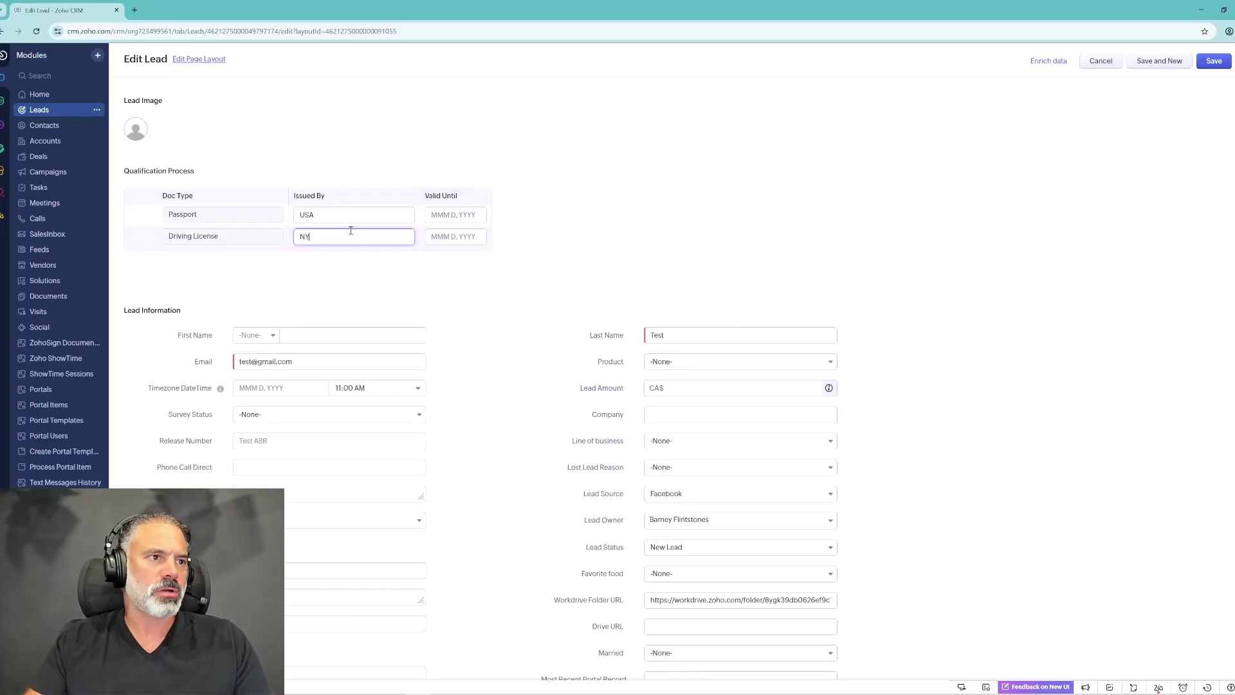
left_click(460, 215)
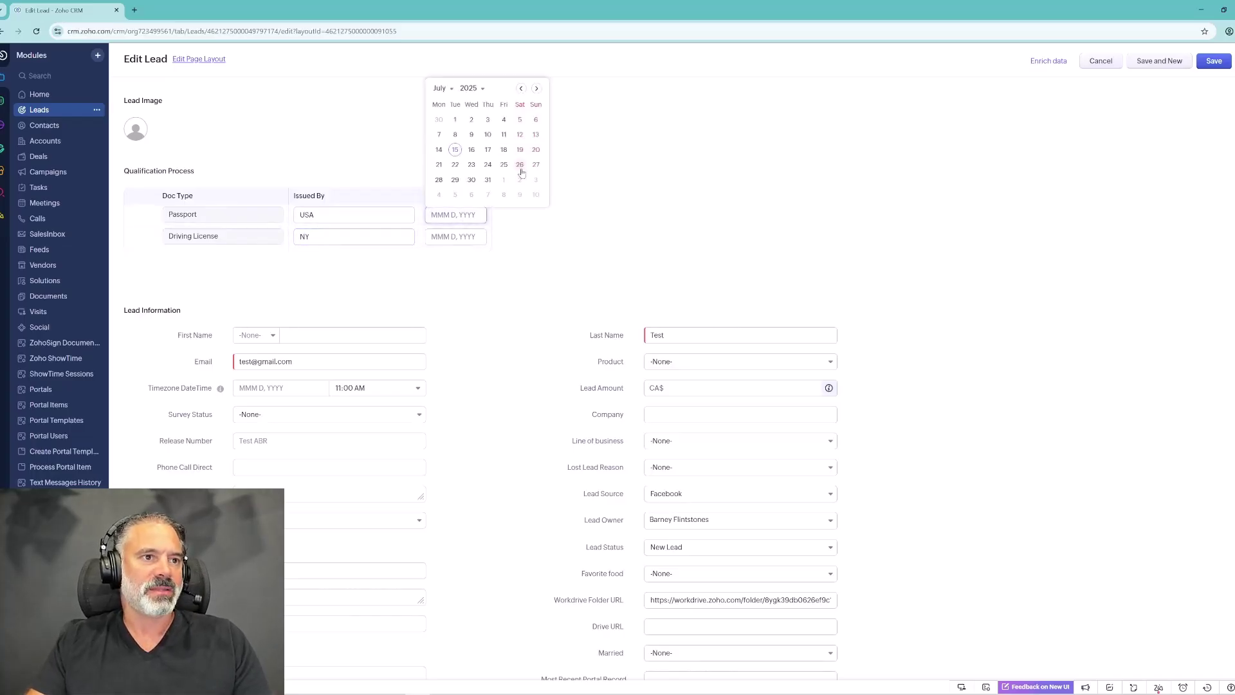
left_click(465, 237)
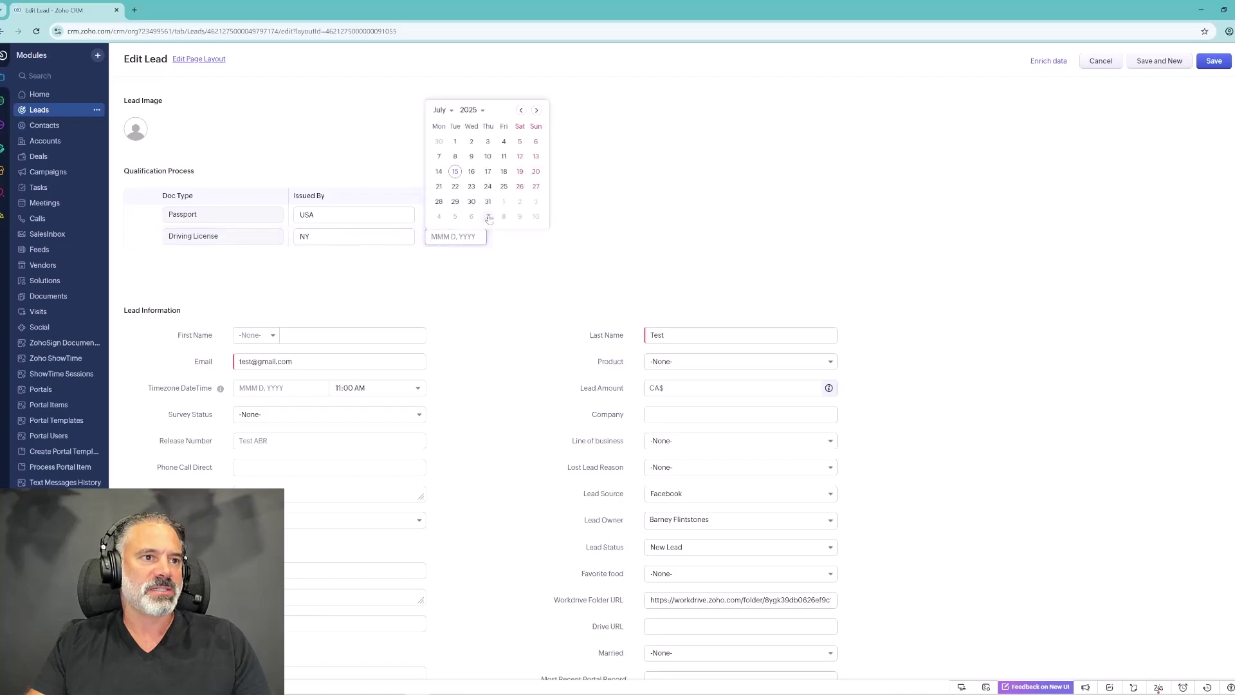
left_click(489, 217)
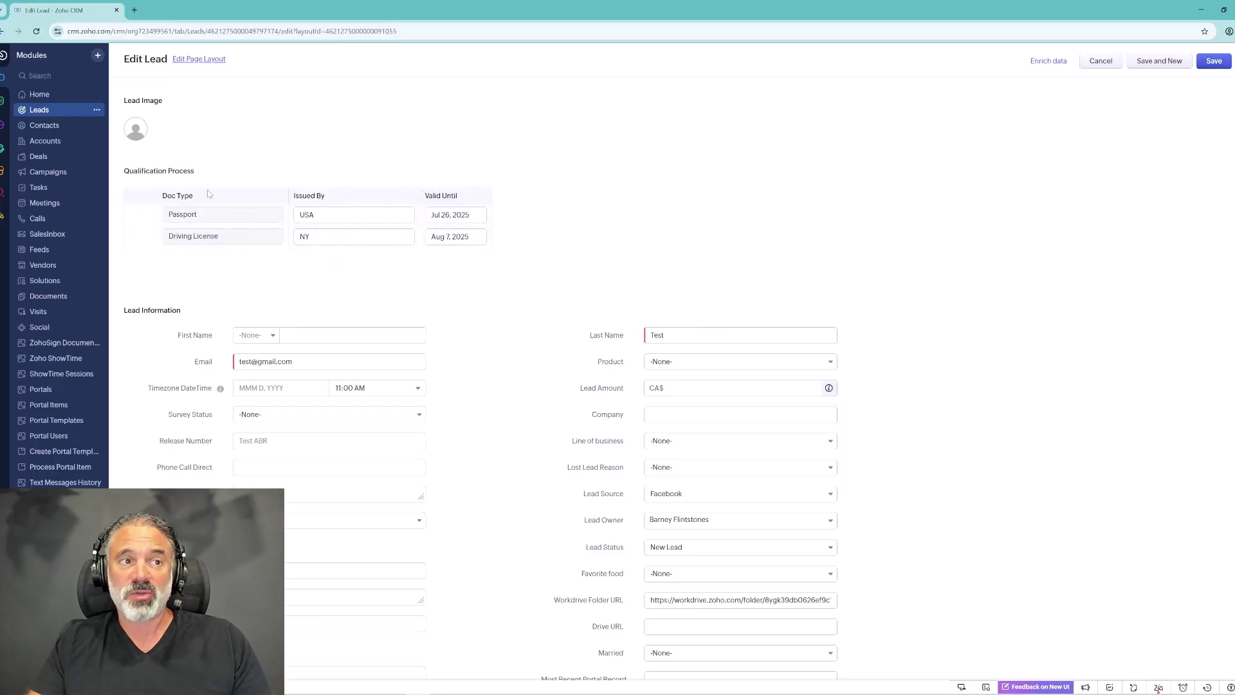
Step: Save the Test lead and dismiss the alert
left_click(1207, 63)
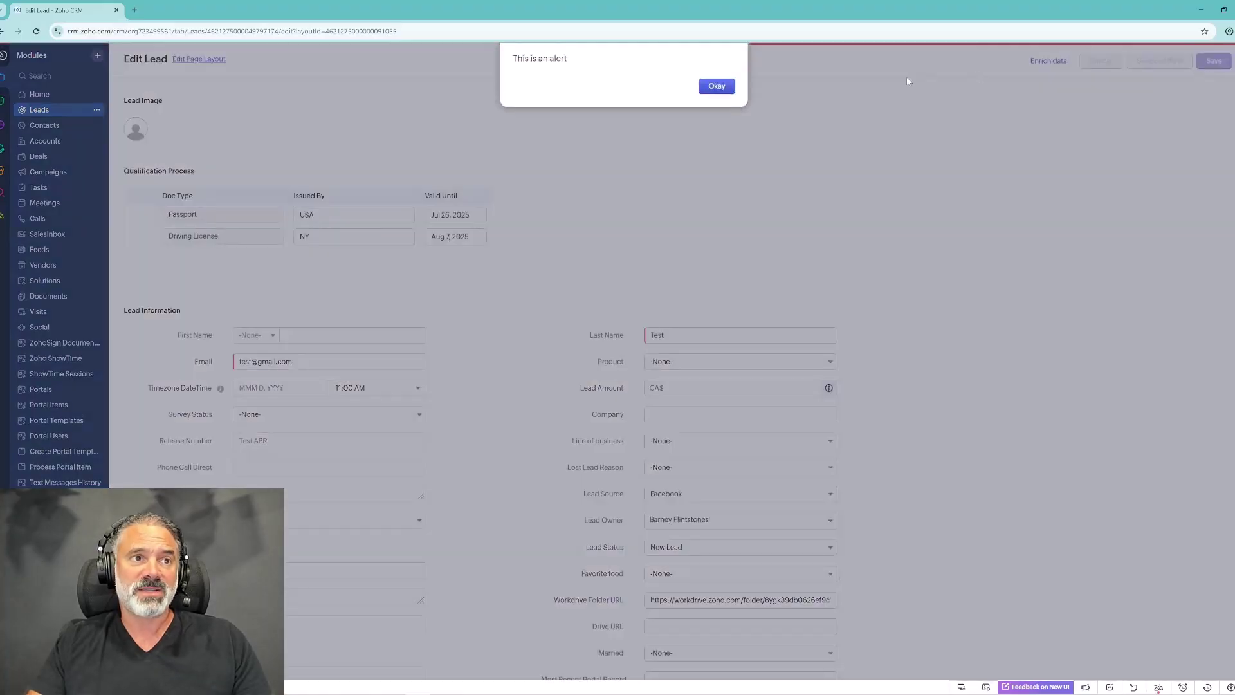
left_click(716, 87)
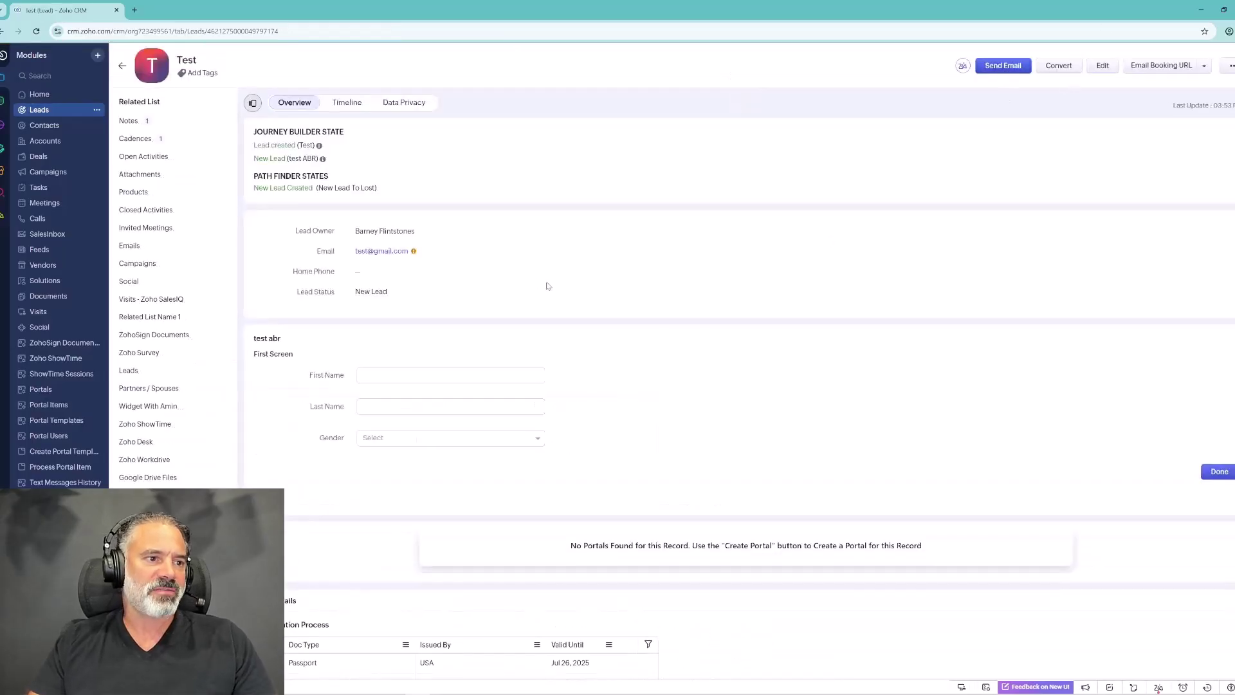
scroll(703, 339, "down", 3)
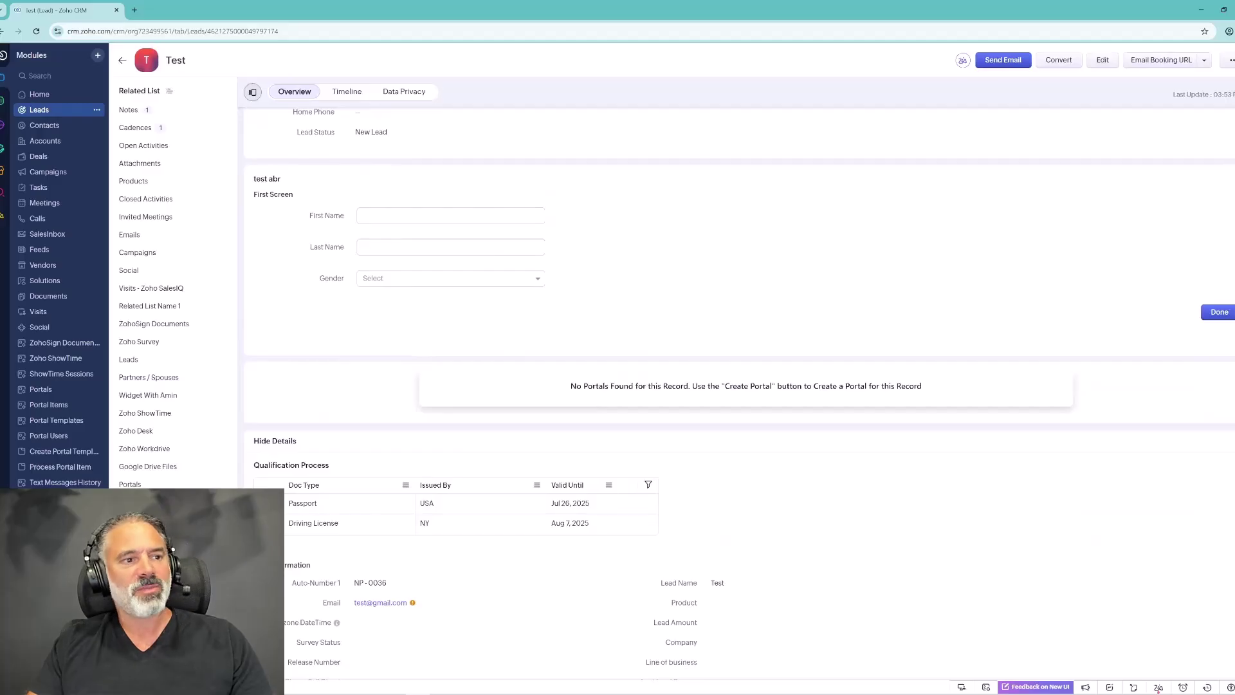